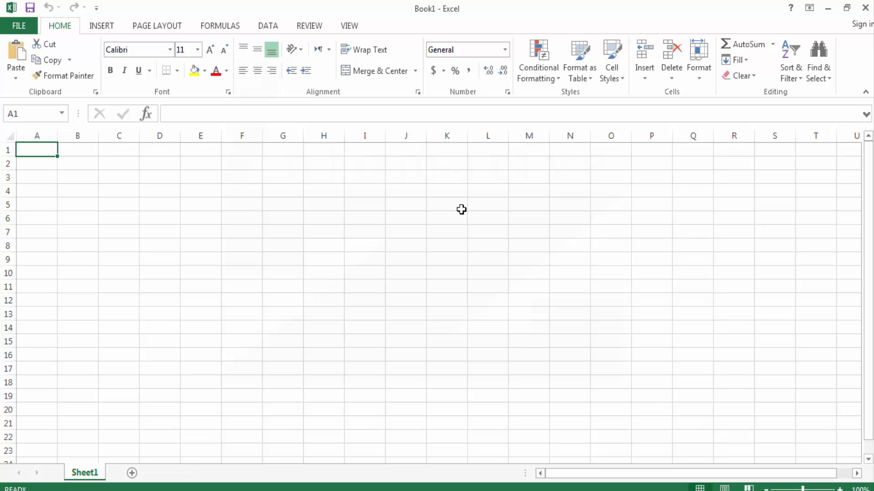
Enter the header "Item Number" in cell A1
left_click(47, 164)
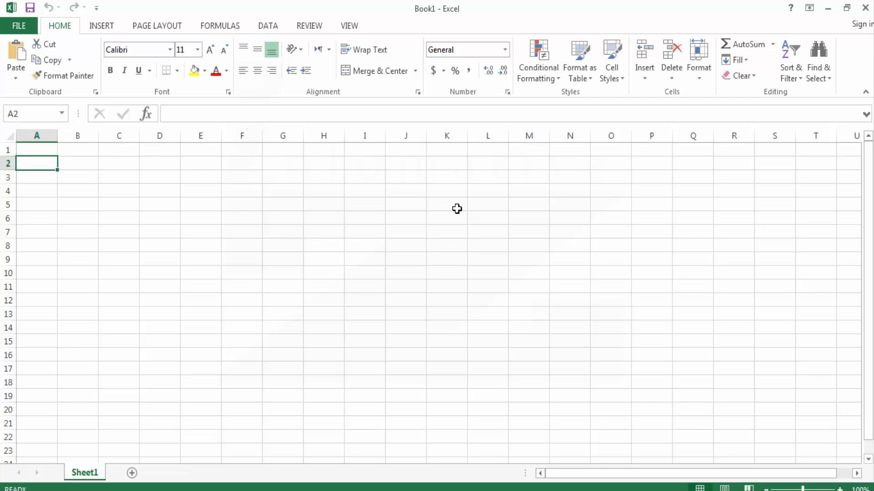
key("Up")
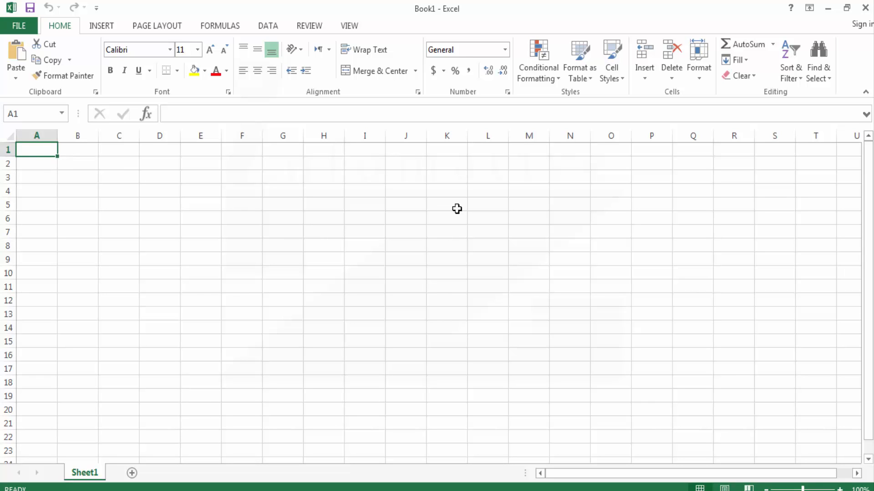
type("Item Numbers")
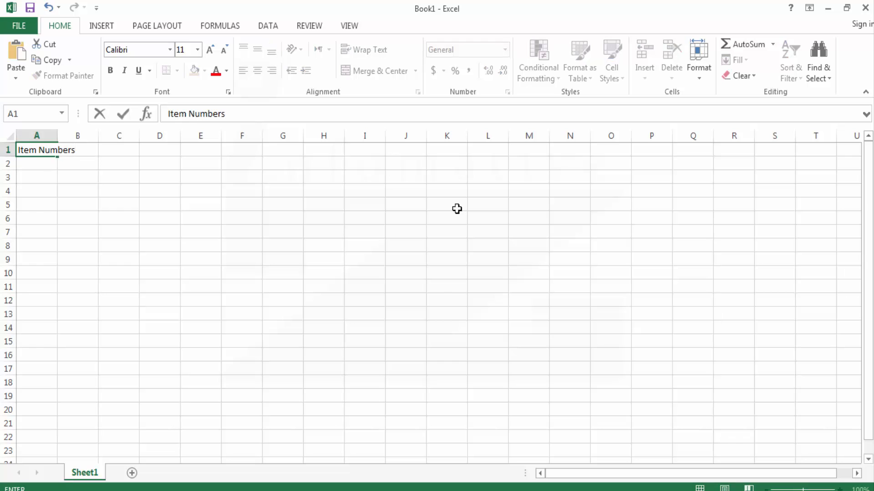
key("BackSpace")
key("Tab")
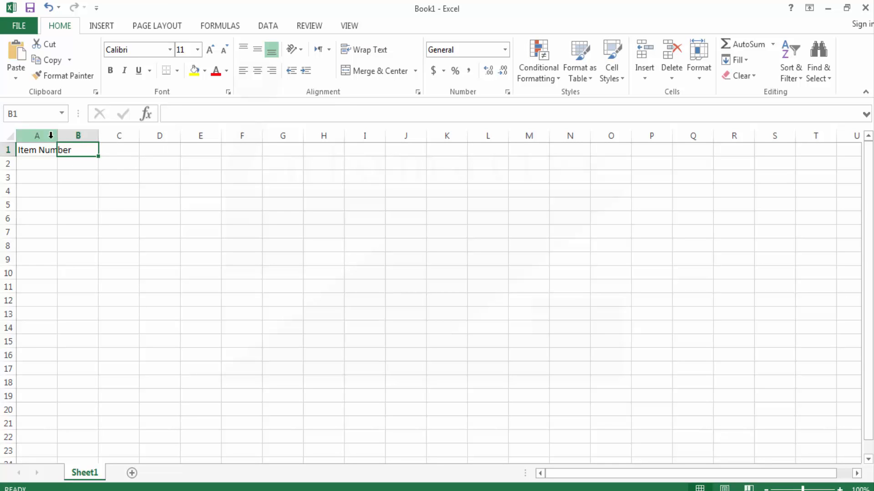
Widen columns A through I equally so that the header text fits inside its column
left_click_drag(50, 135, 383, 136)
left_click_drag(304, 136, 358, 135)
left_click(137, 150)
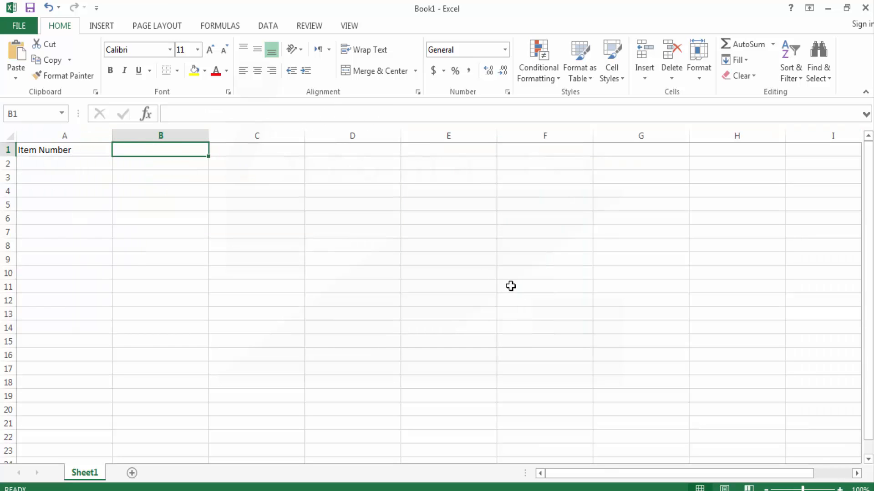
Enter the item numbers 689, 586, 186, 286, 386 and 486 in cells A2 to A7
key("Left")
key("Down")
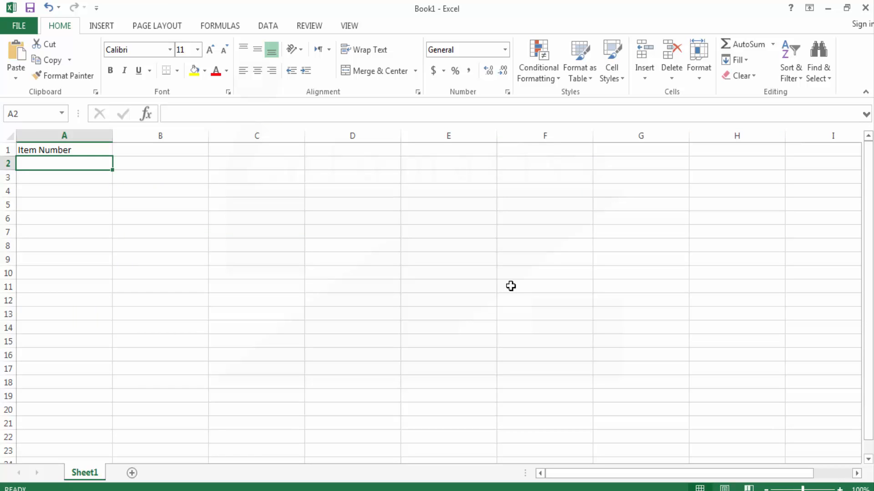
type("689")
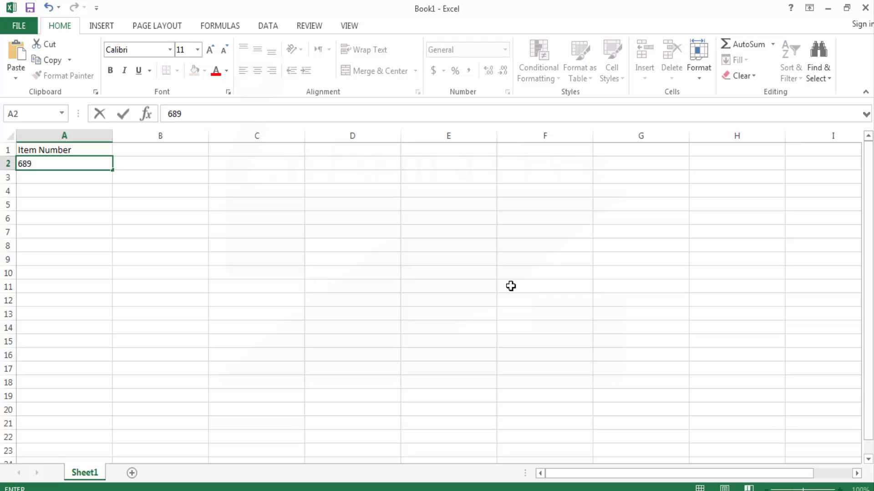
key("Return")
type("586")
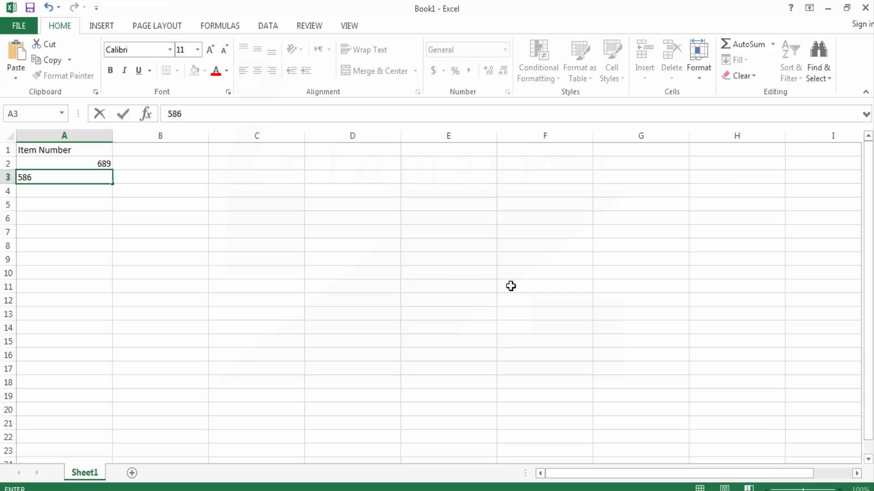
key("Return")
type("186")
key("Return")
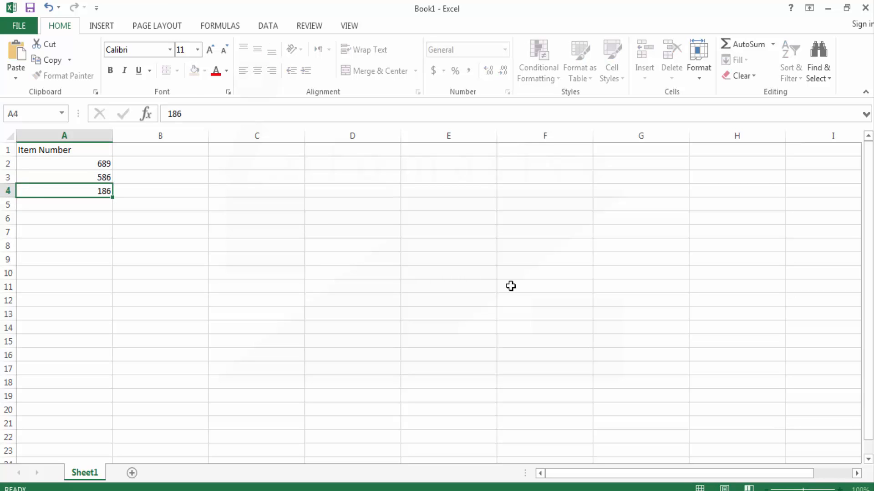
type("286")
key("Return")
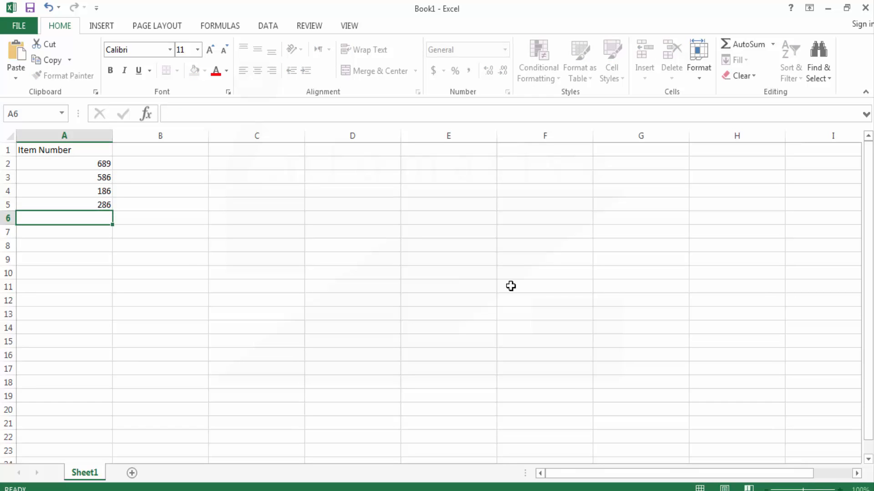
type("386")
key("Return")
type("486")
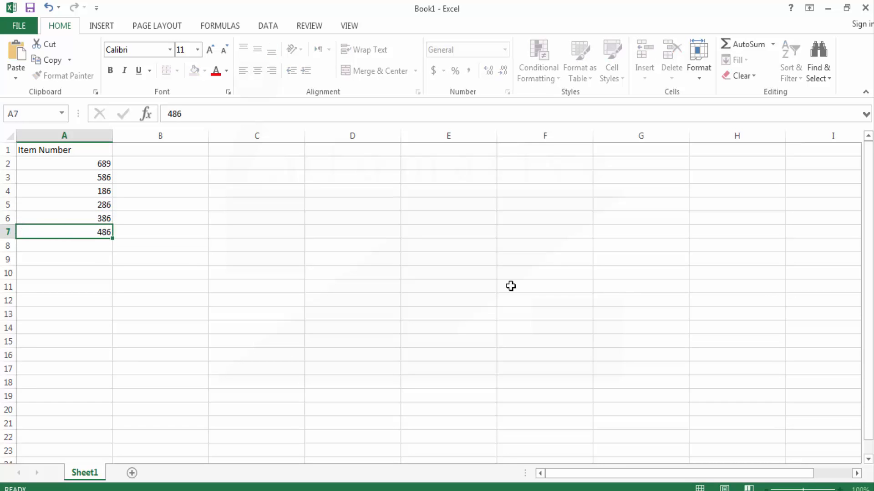
key("Return")
Enter the header "Item Description" in cell B1
key("Up")
key("Up")
key("Up")
key("Up")
key("Up")
key("Up")
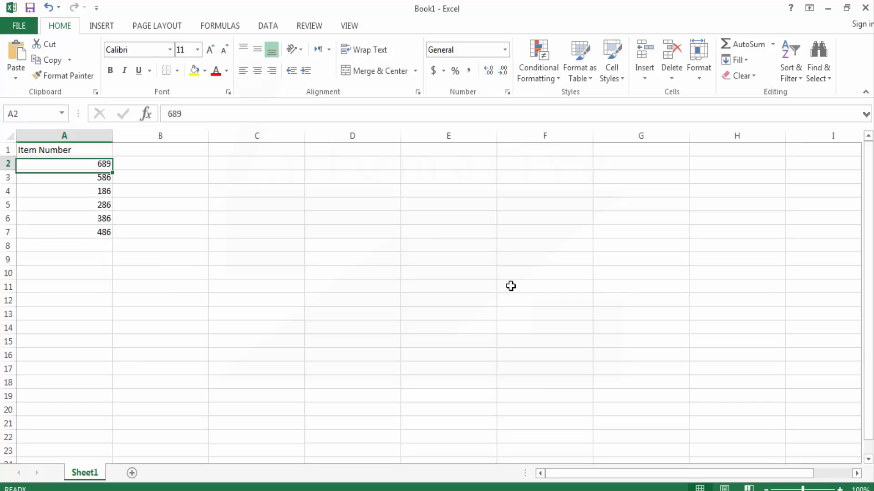
key("Right")
key("Left")
key("Right")
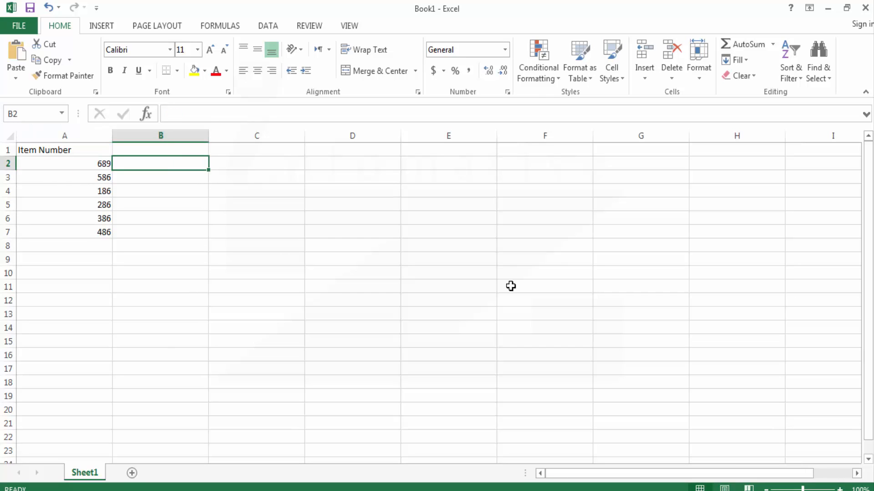
key("Up")
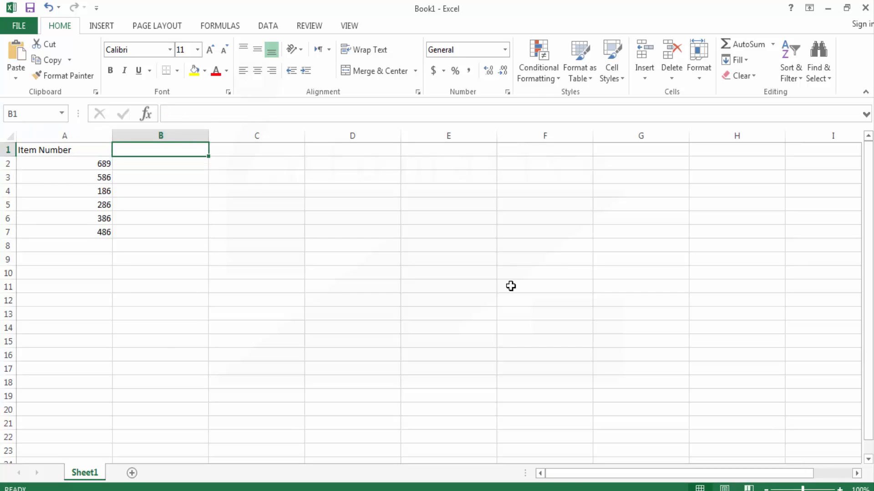
type("It")
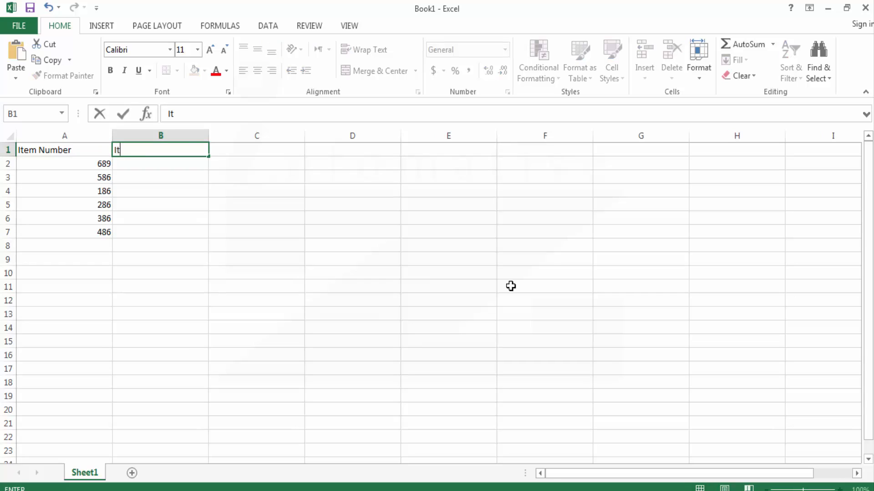
type("em Description")
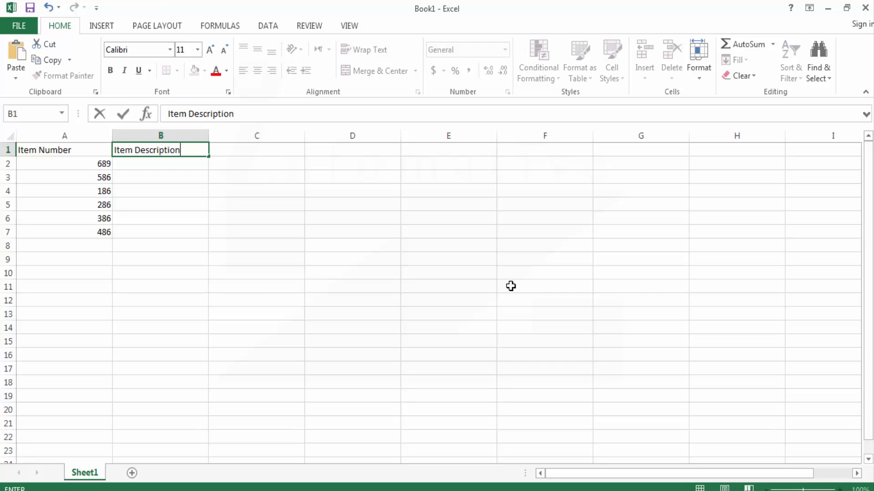
key("Return")
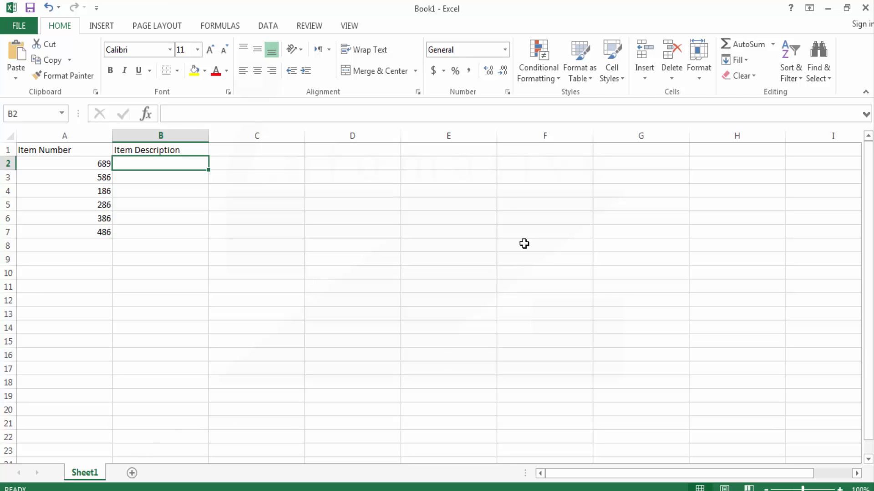
Start a second table by entering the header "Item Number" in cell F1
left_click(535, 151)
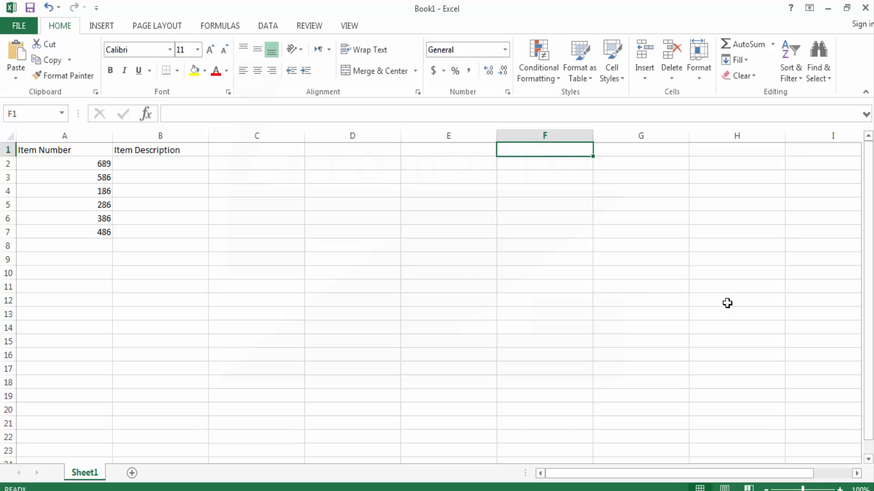
type("Item Number")
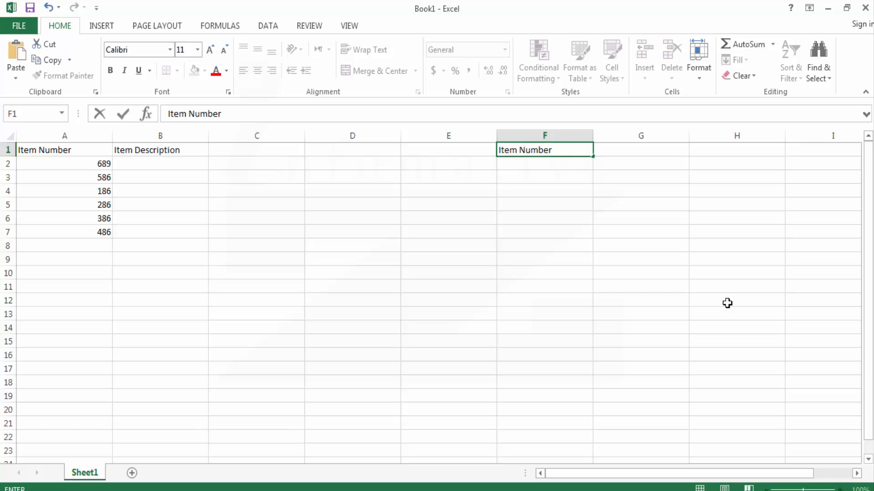
key("Return")
Copy the item numbers from A2:A7 into F2:F7 under the second table's header
key("ctrl+Left")
key("ctrl+shift+Down")
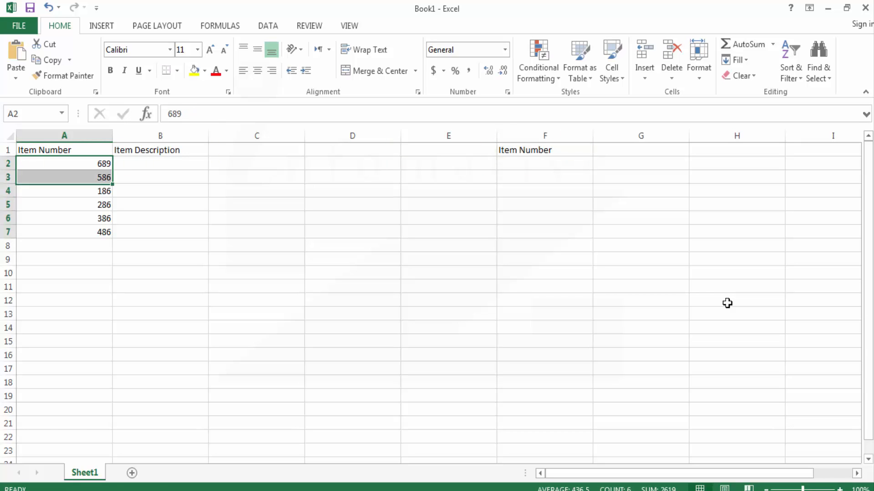
key("ctrl+c")
key("Right")
key("Right")
key("Right")
key("Right")
key("Right")
key("Return")
Enter the header "Item Description" in cell G1 of the second table
key("Right")
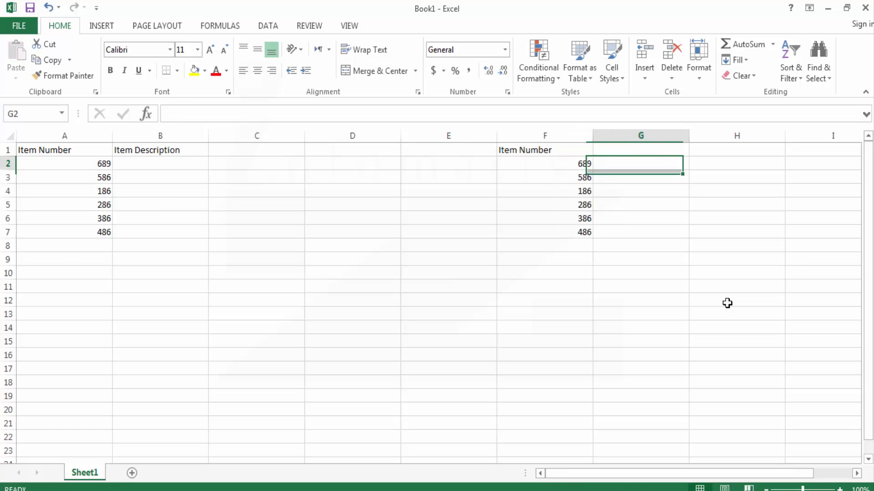
key("Up")
type("Item Sd")
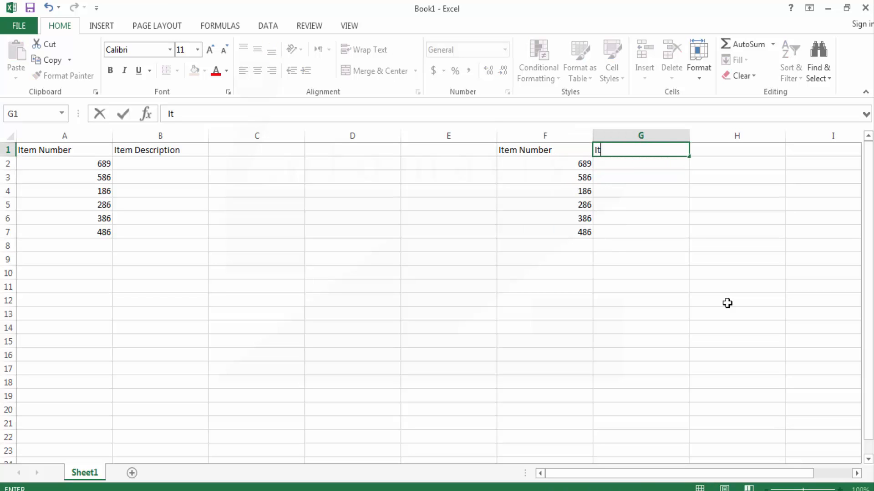
key("BackSpace")
key("BackSpace")
type("Description")
key("Return")
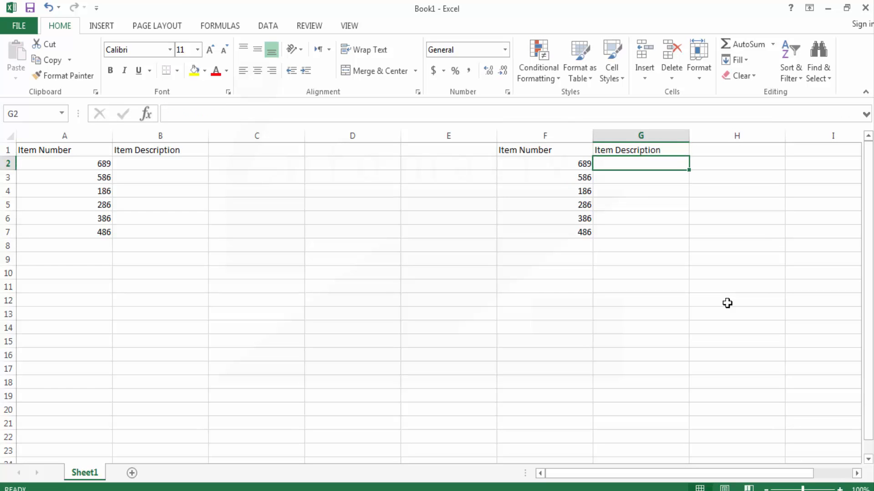
Enter the descriptions Keyboard, Mouse and USB in cells G2 to G4
type("Keyboard")
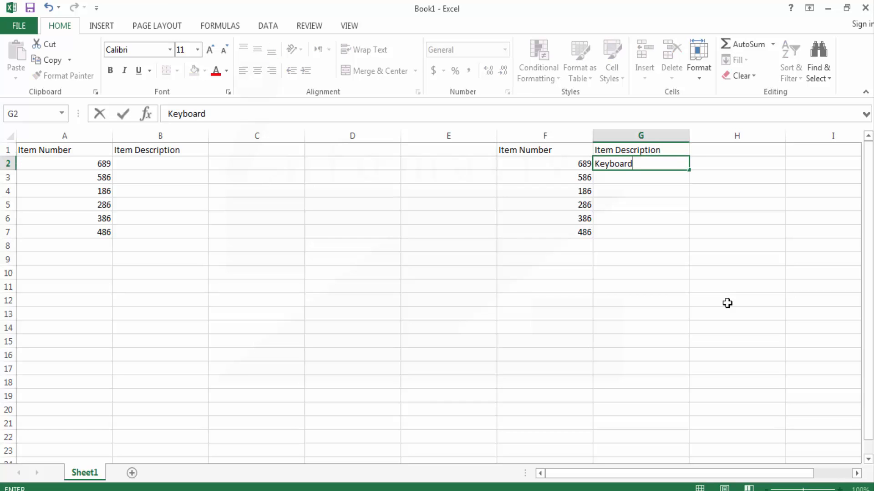
key("Return")
type("Dell")
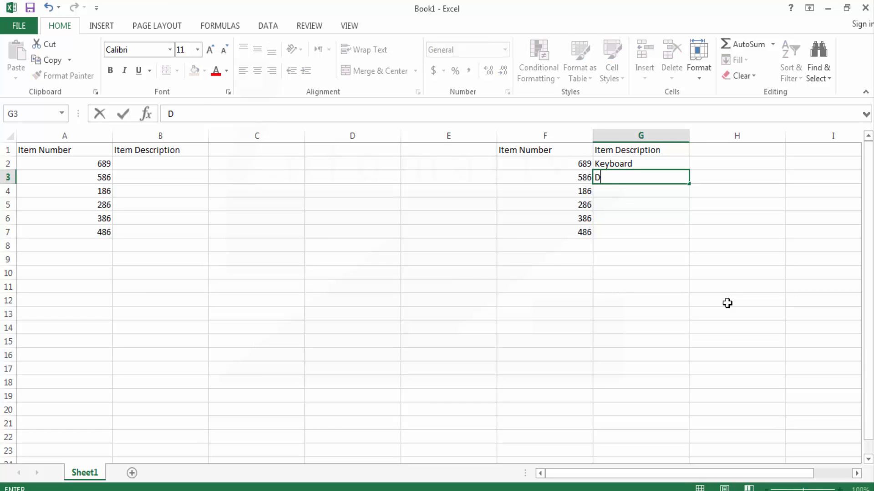
key("BackSpace")
key("BackSpace")
key("BackSpace")
key("BackSpace")
type("Mouse")
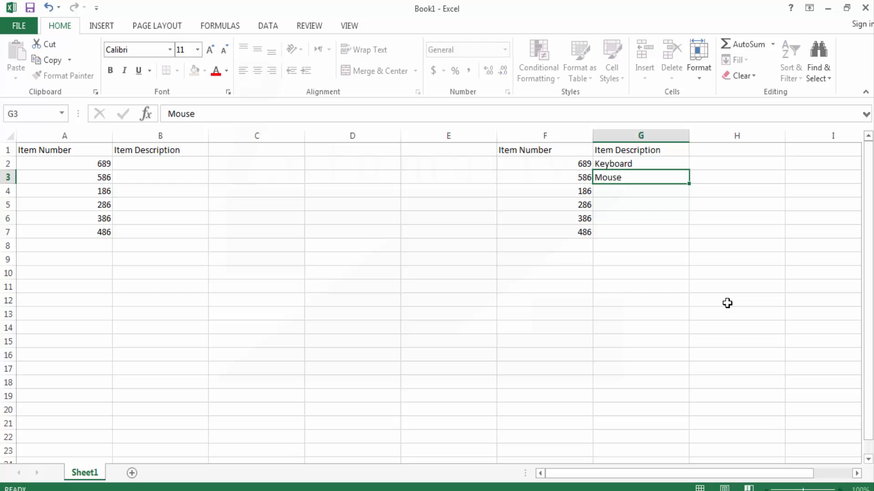
key("Return")
type("USB")
key("Return")
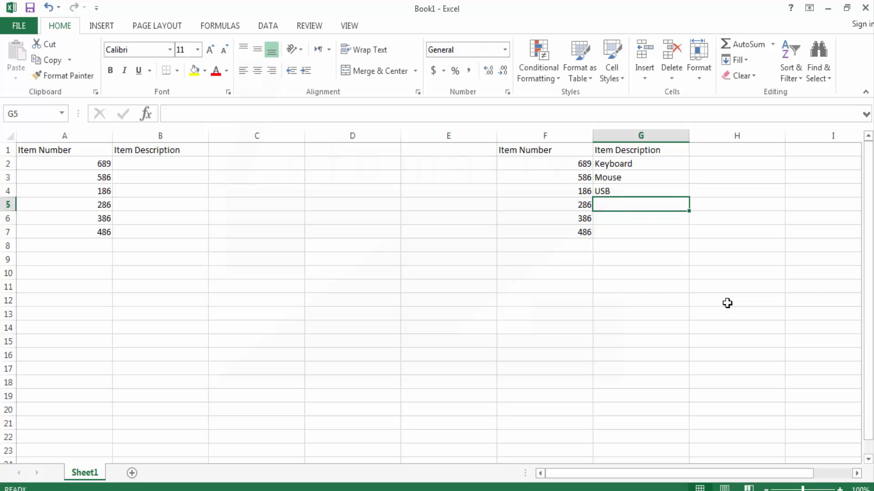
Enter the descriptions Power Cable, Power Supply and CPU Casing in cells G5 to G7
type("Power Cable")
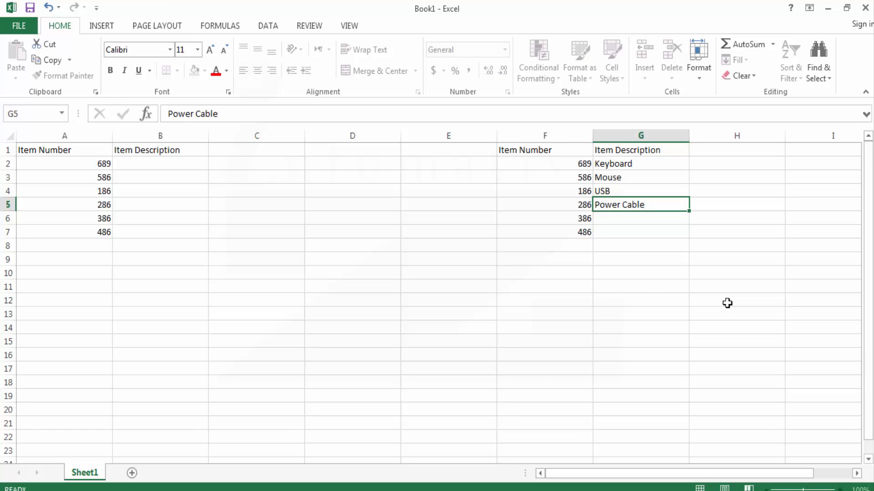
key("Return")
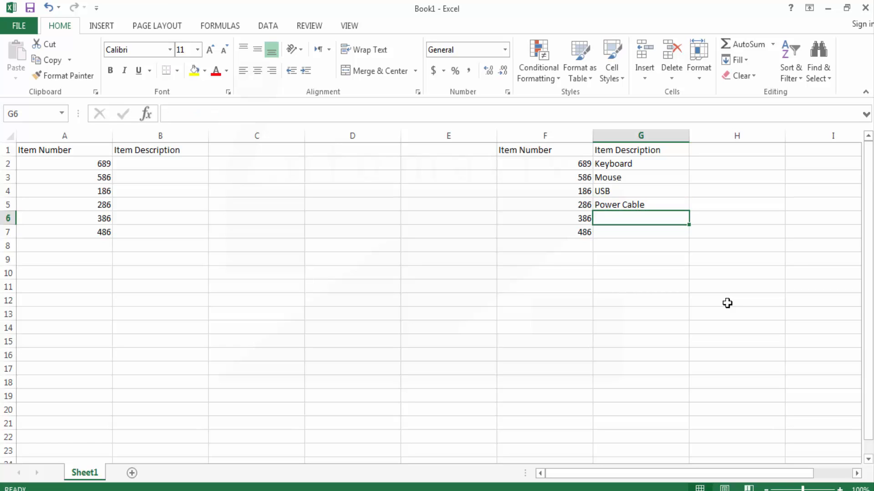
type("Power Su")
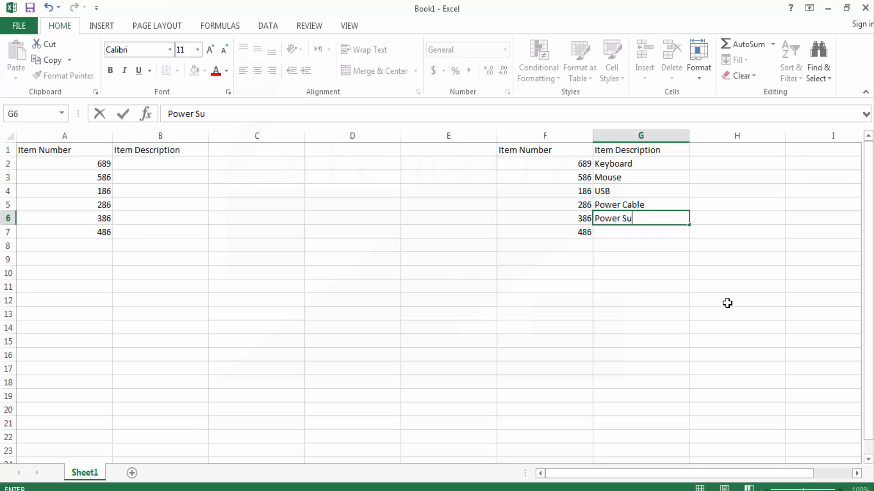
type("pply")
key("Return")
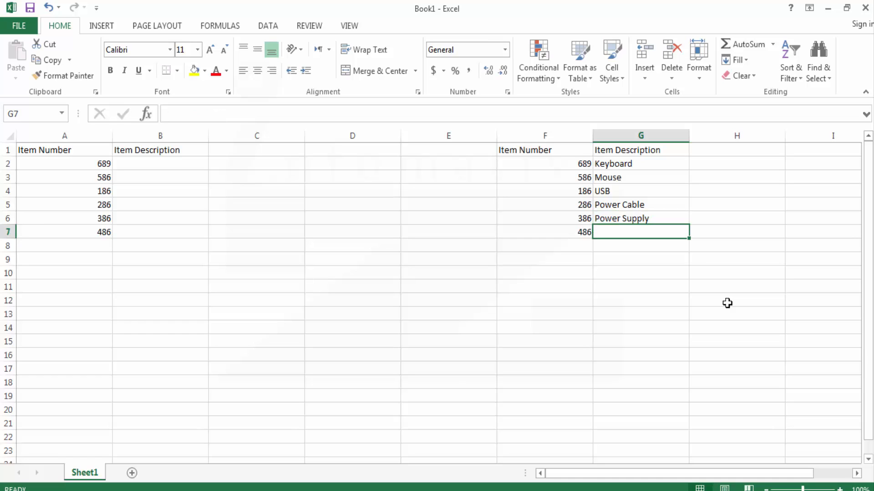
type("CPU Casing")
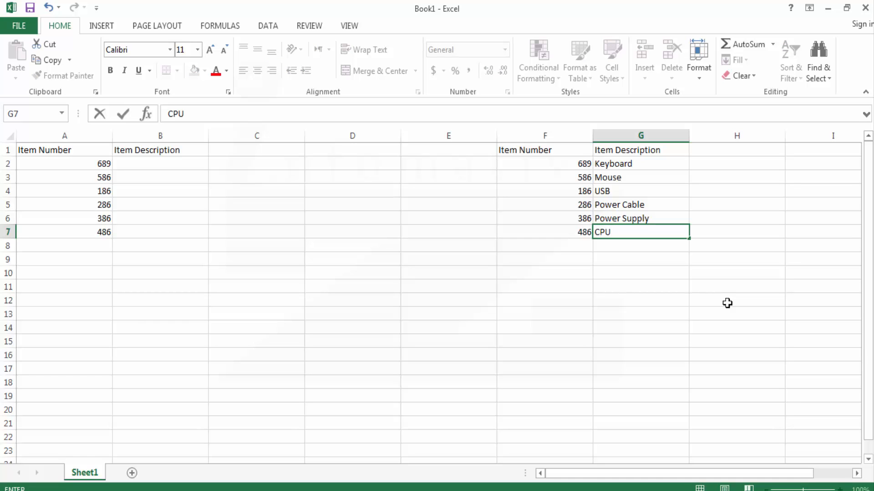
key("Return")
Move the item description column from G1:G7 to E1:E7, placing it before the second table's item numbers
key("ctrl+Home")
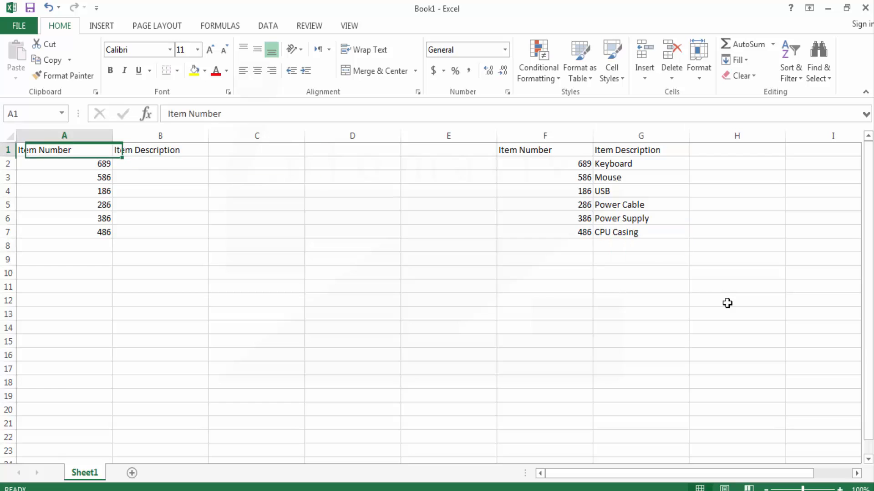
key("Right")
key("Down")
key("Right")
key("Right")
key("Right")
key("Right")
key("Right")
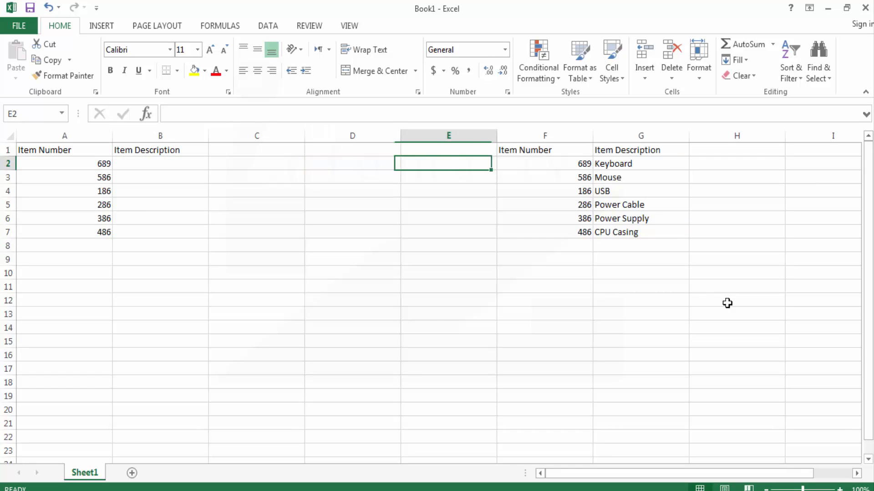
key("Up")
key("ctrl+shift+Down")
key("ctrl+x")
key("Left")
key("Left")
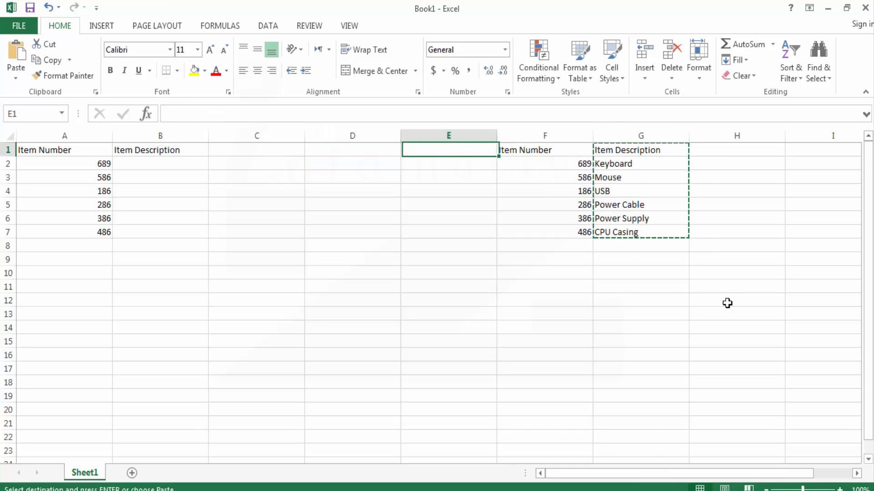
key("ctrl+v")
Highlight the first table, A1:B7, to review the item numbers and the empty description column
key("Left")
key("Left")
key("Left")
key("Left")
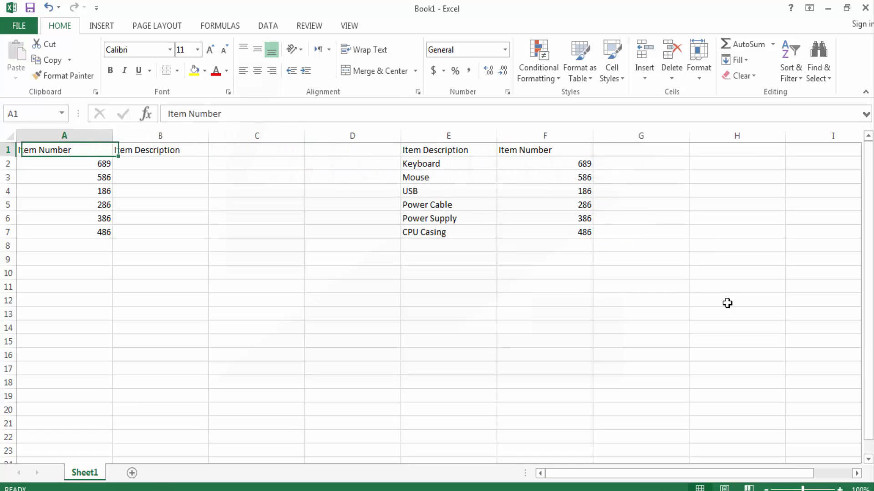
key("shift+Right")
key("shift+Down")
key("shift+Down")
key("shift+Down")
key("shift+Down")
key("shift+Down")
key("shift+Down")
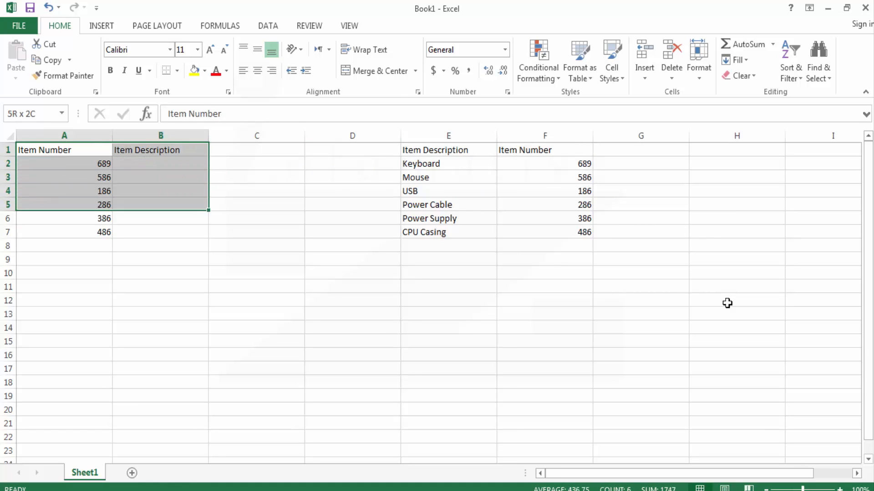
Highlight the reference table E1:F7 to review its descriptions and item numbers
key("Right")
key("Right")
key("Right")
key("Right")
key("shift+Right")
key("shift+Down")
key("shift+Down")
key("shift+Down")
key("shift+Down")
key("shift+Down")
key("shift+Down")
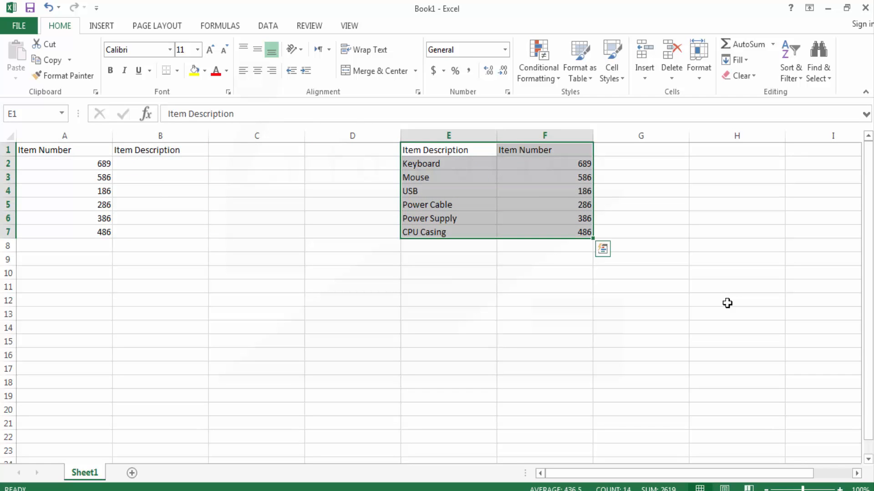
Start an INDEX formula in cell B2 with the whole description column E:E as its array
key("Left")
key("Left")
key("Left")
key("Left")
key("Down")
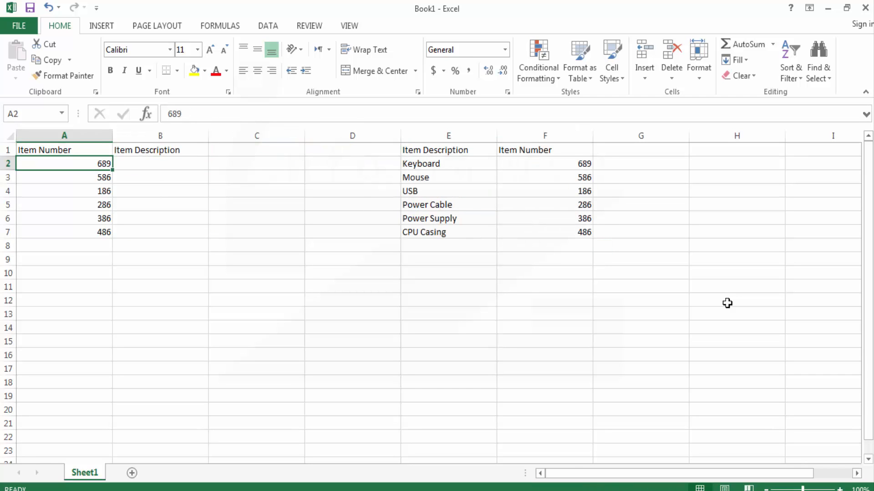
key("Right")
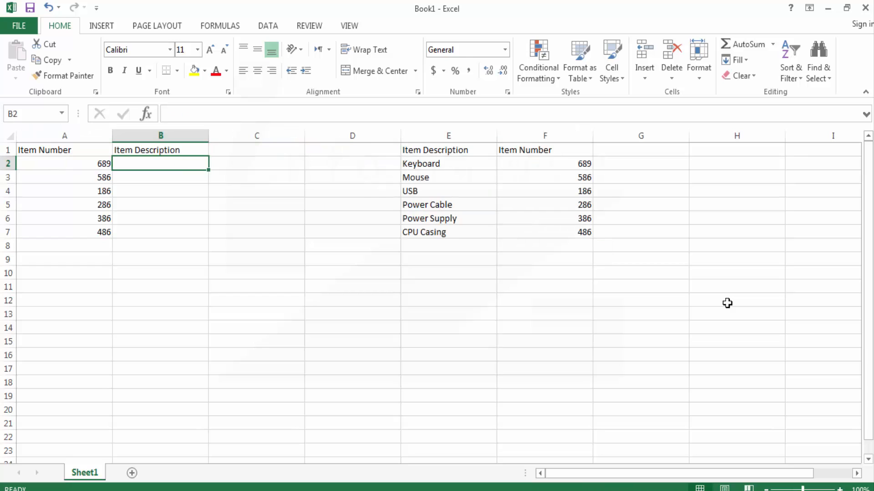
key("Left")
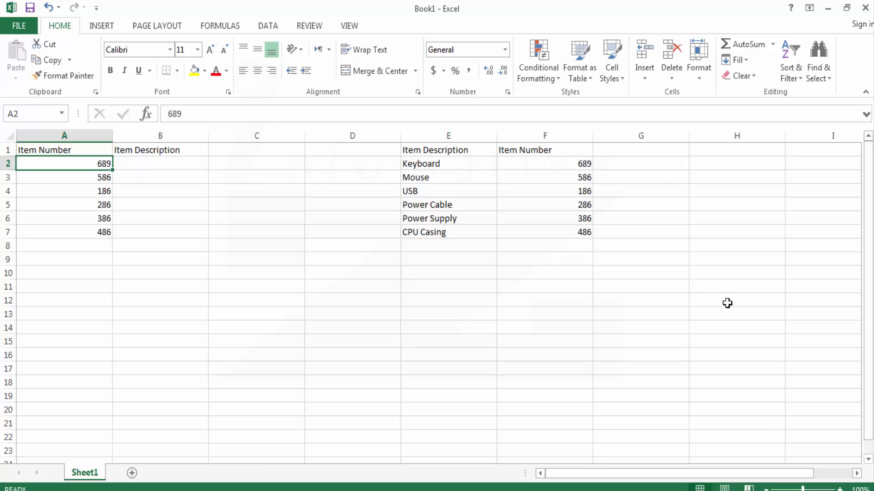
key("Right")
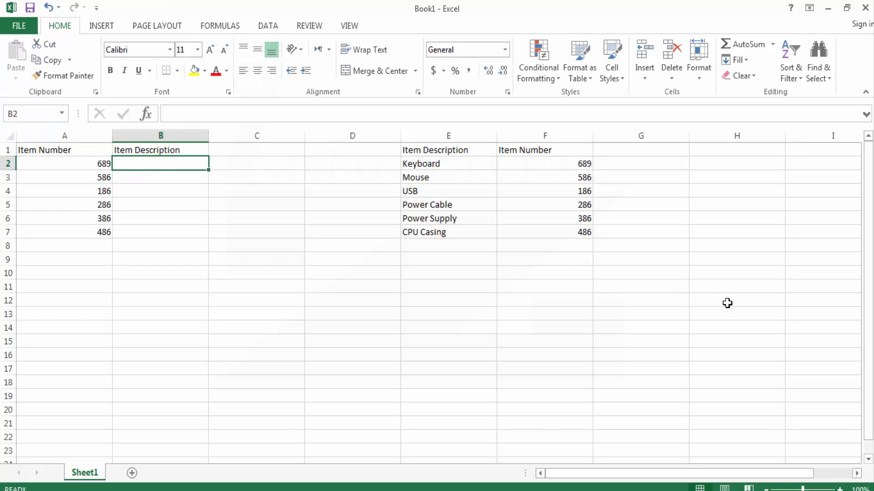
type("=index(")
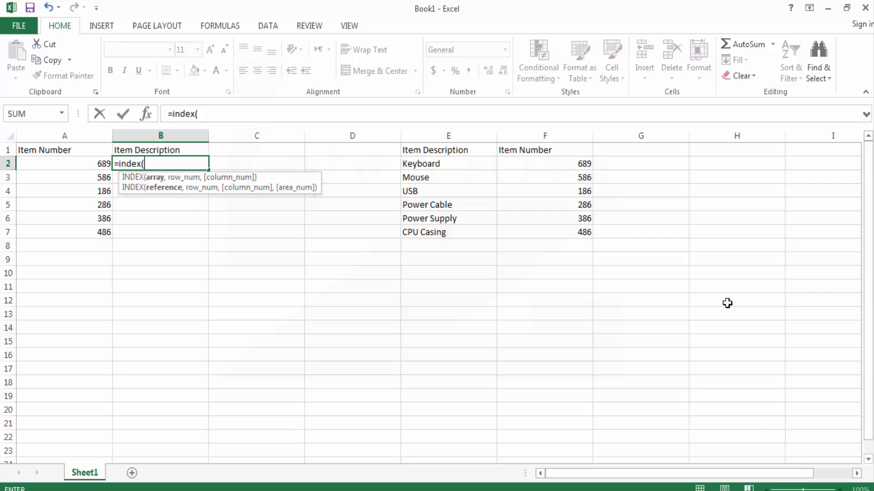
key("Right")
key("Right")
key("Right")
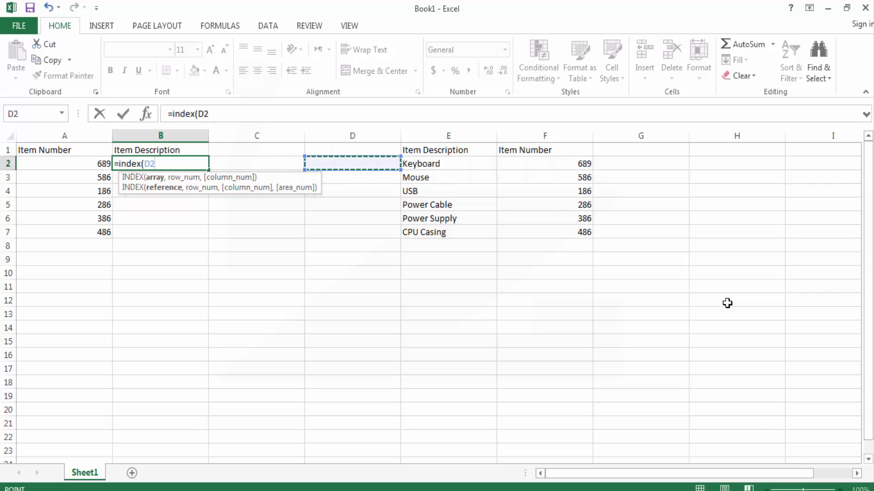
key("ctrl+space")
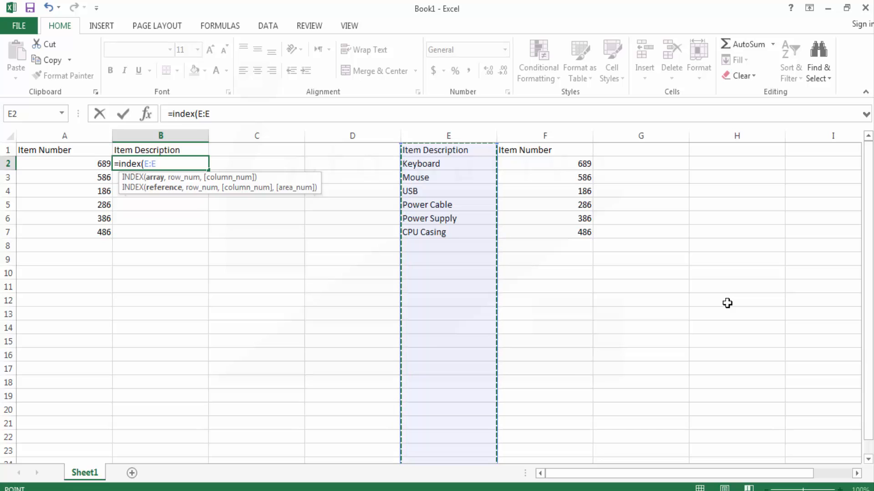
type(",   ")
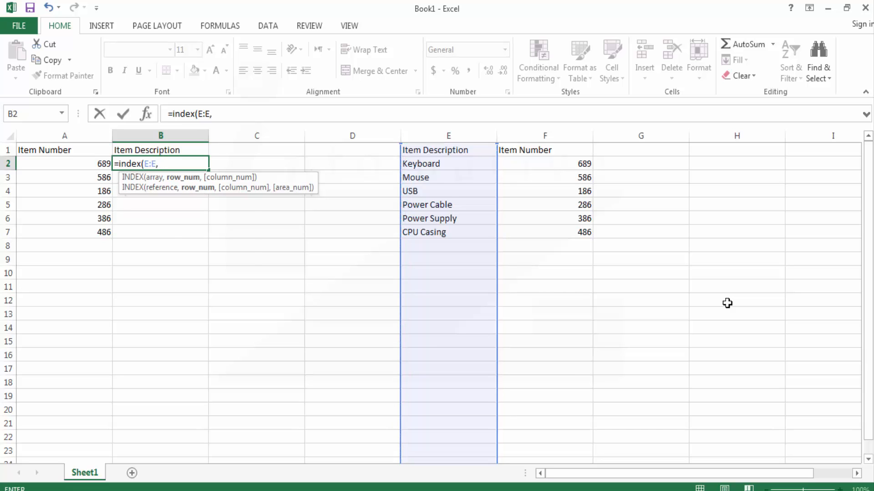
Nest a MATCH function as the INDEX row number, with A2 as the lookup value
type("match")
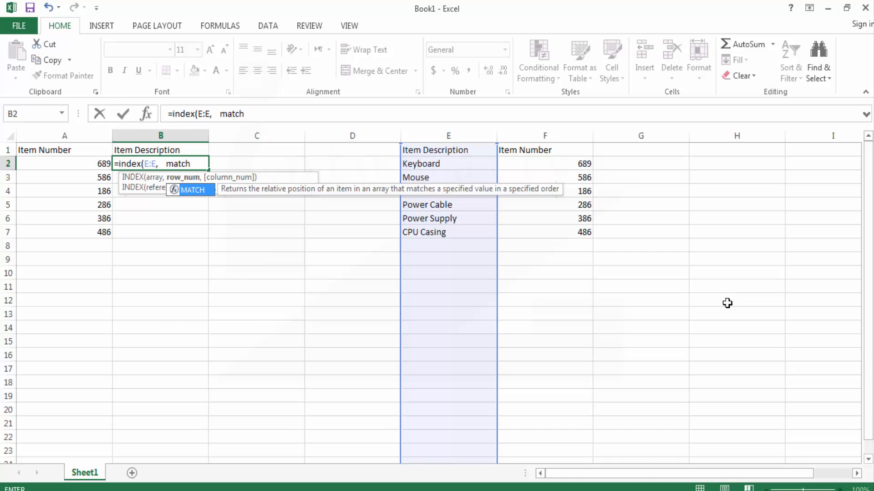
type("(")
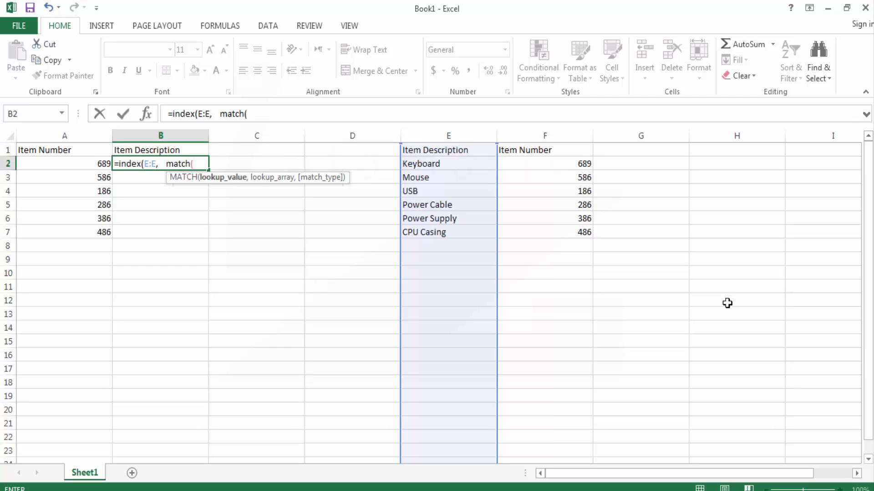
key("Left")
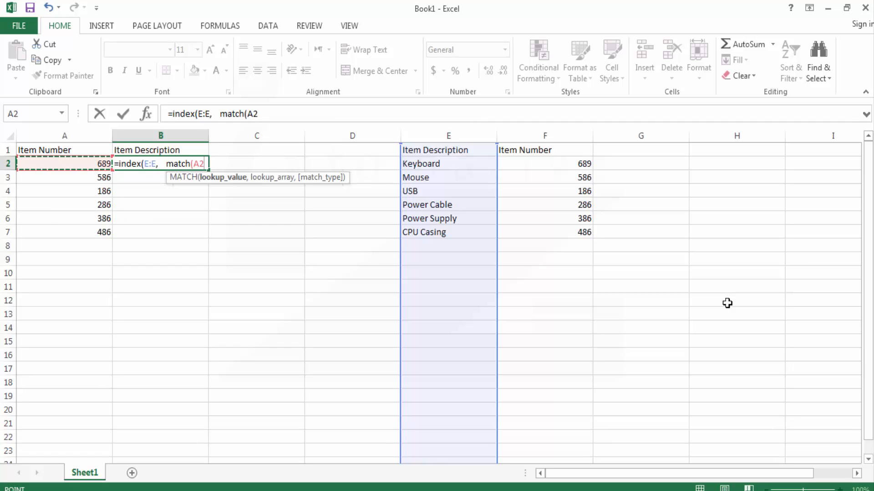
type(",")
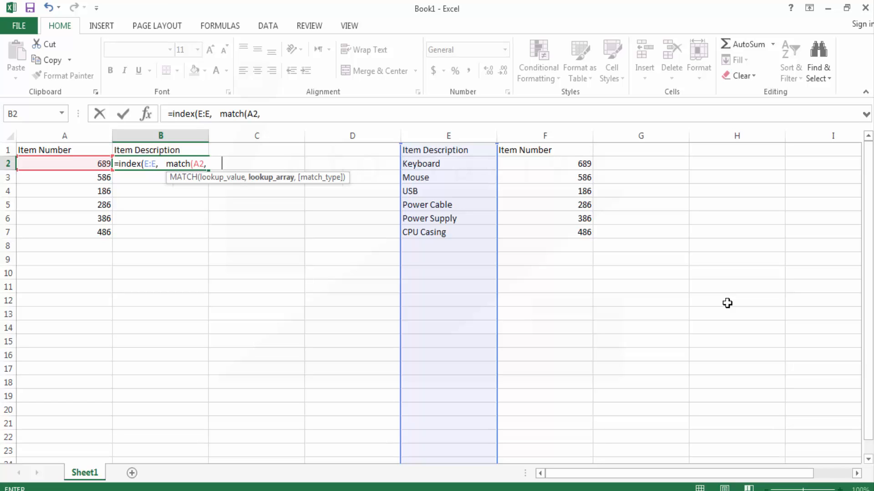
Set the whole item number column F:F as the MATCH lookup array
key("Right")
key("Right")
key("Right")
key("Right")
key("Right")
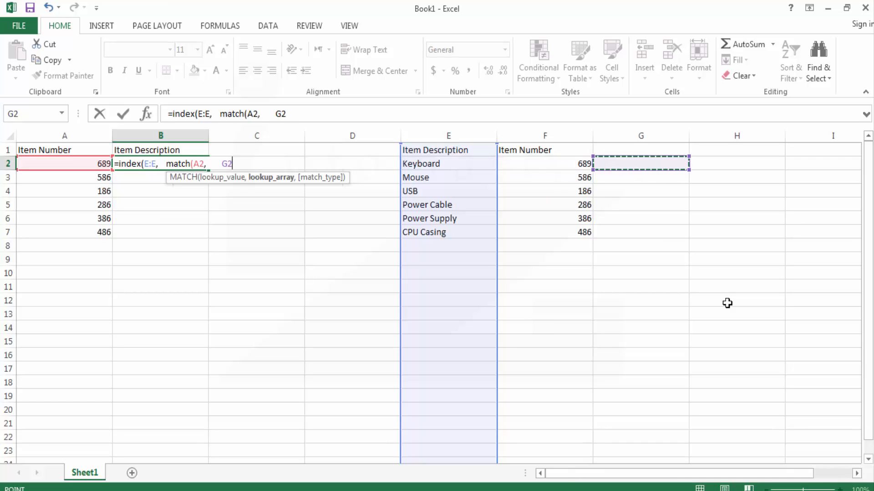
key("Left")
key("ctrl+space")
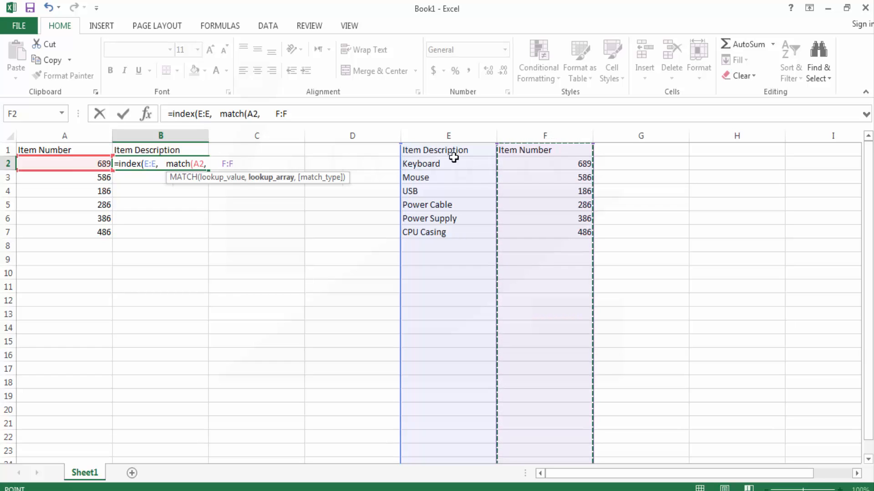
left_click(584, 136)
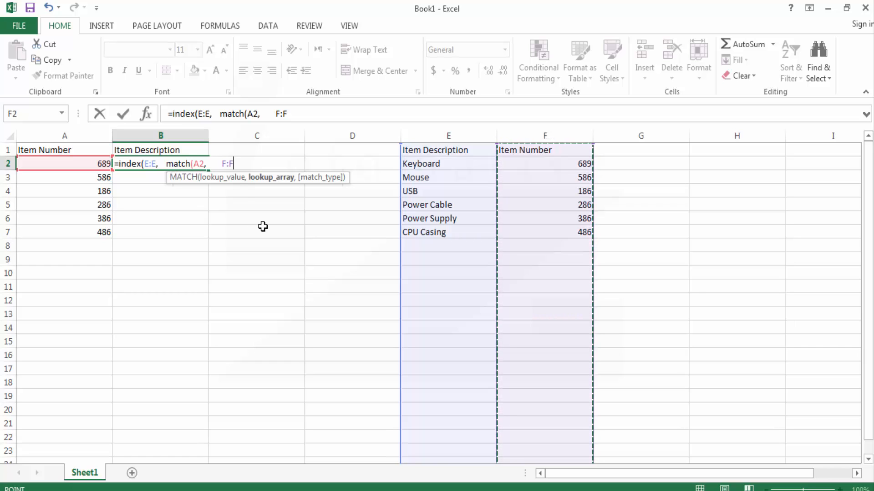
Set the match type to 0 for an exact match, close both functions and enter the formula in B2
type(",0")
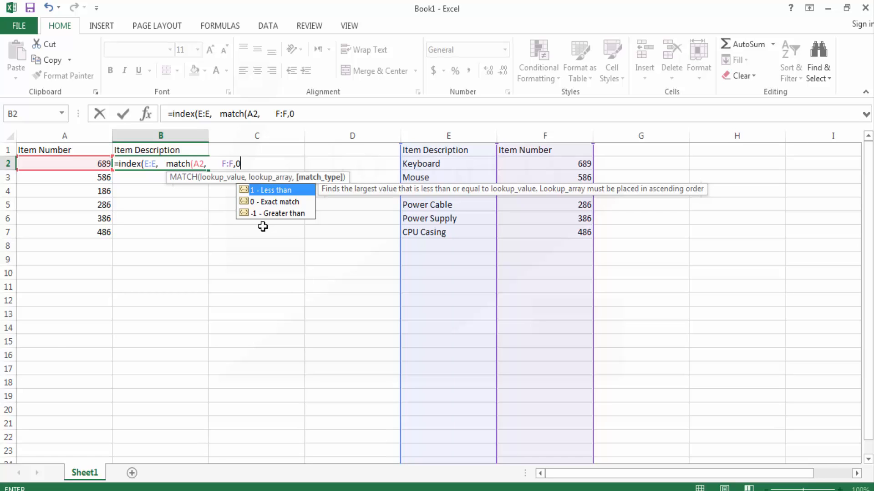
type(")")
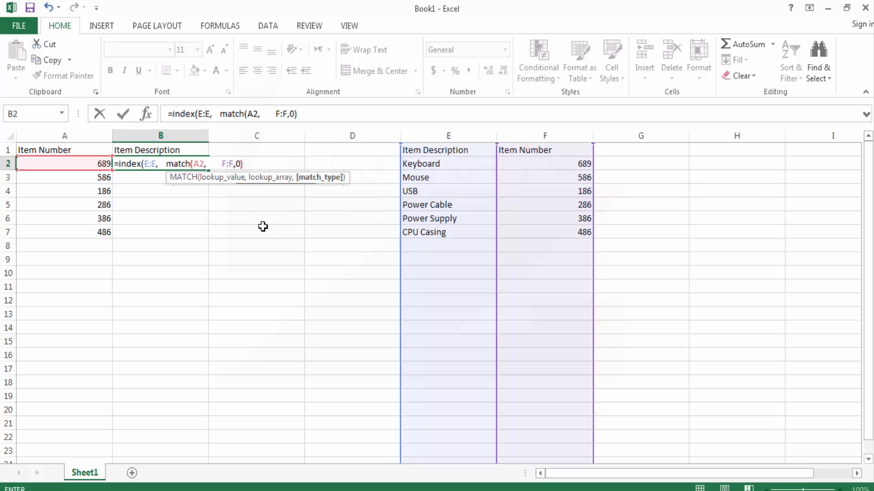
type(")")
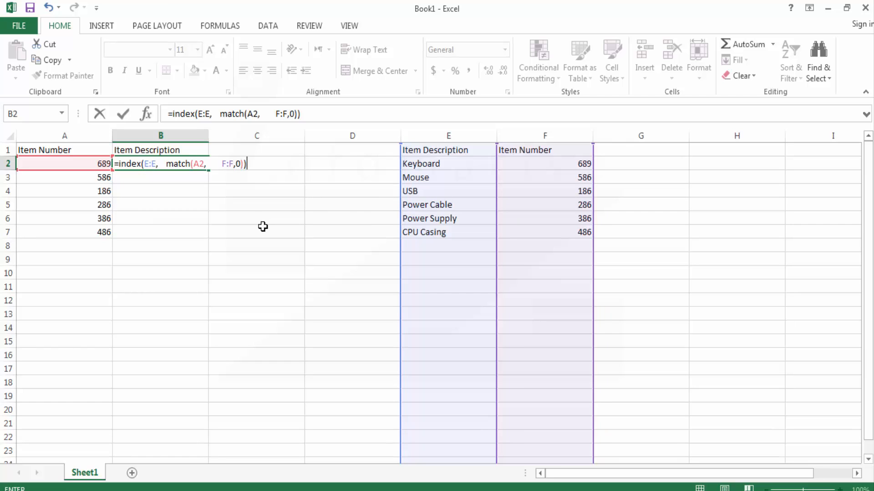
key("Return")
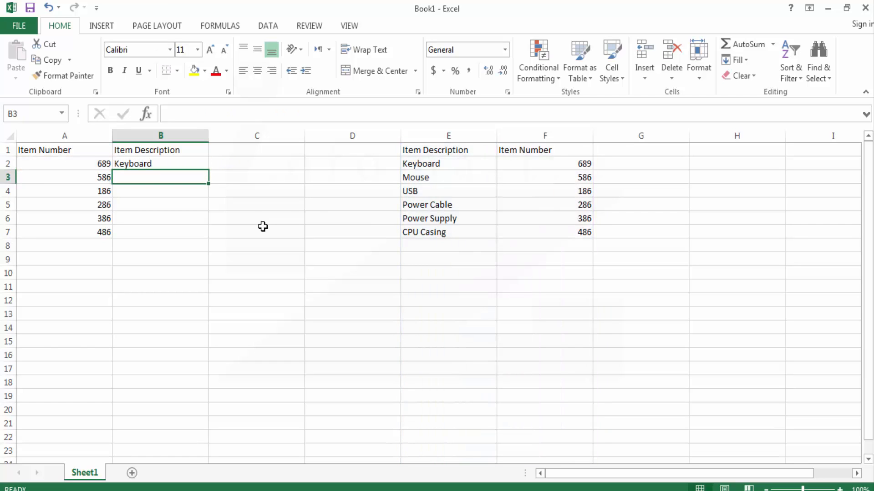
Compare the lookup result in B2 and item number in A2 with the reference entries in E2 and F2
key("Up")
key("Left")
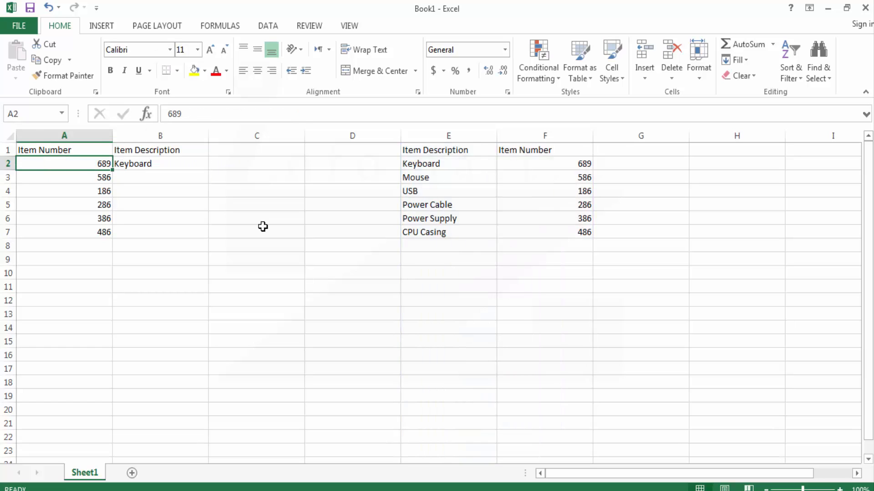
key("Right")
key("Right")
key("Right")
key("Right")
key("Right")
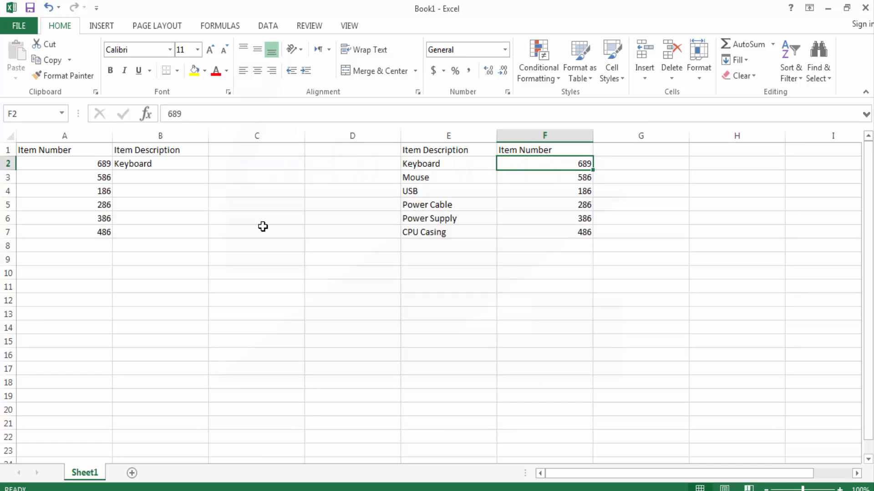
key("Left")
key("Right")
key("Left")
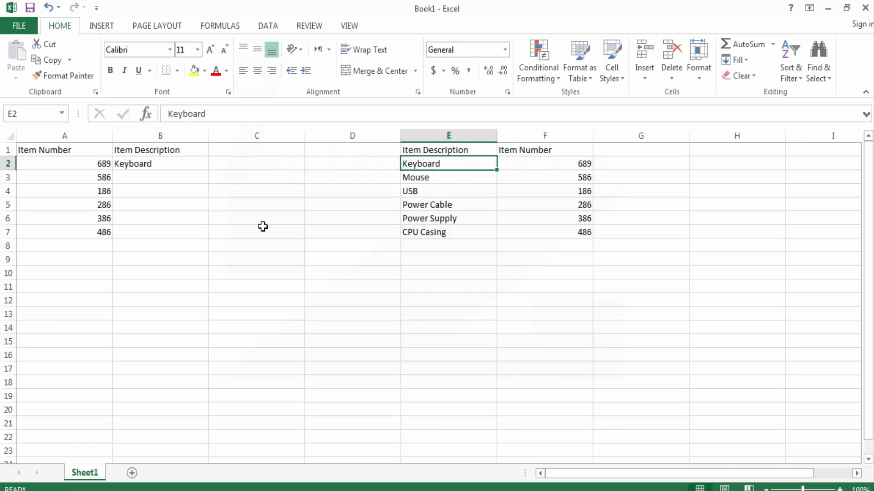
Fill the INDEX/MATCH formula from B2 down through B7
key("Left")
key("Left")
key("Left")
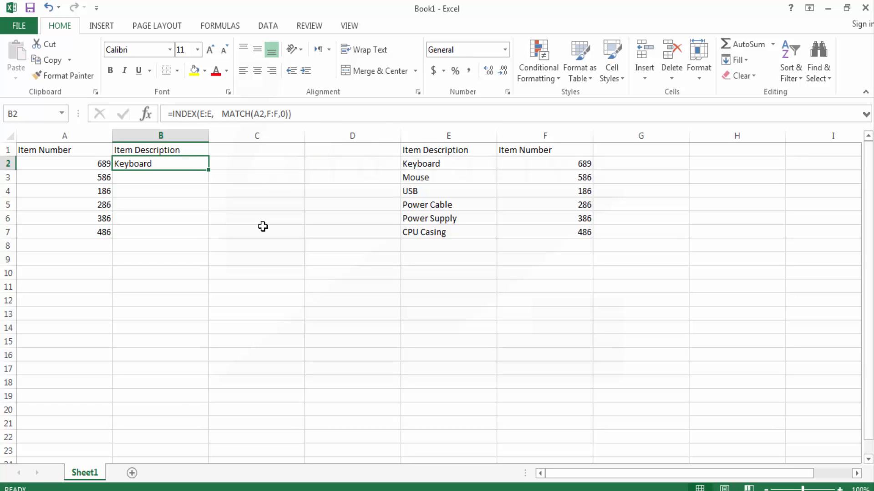
key("shift+Down")
key("shift+Down")
key("shift+Down")
key("shift+Down")
key("shift+Down")
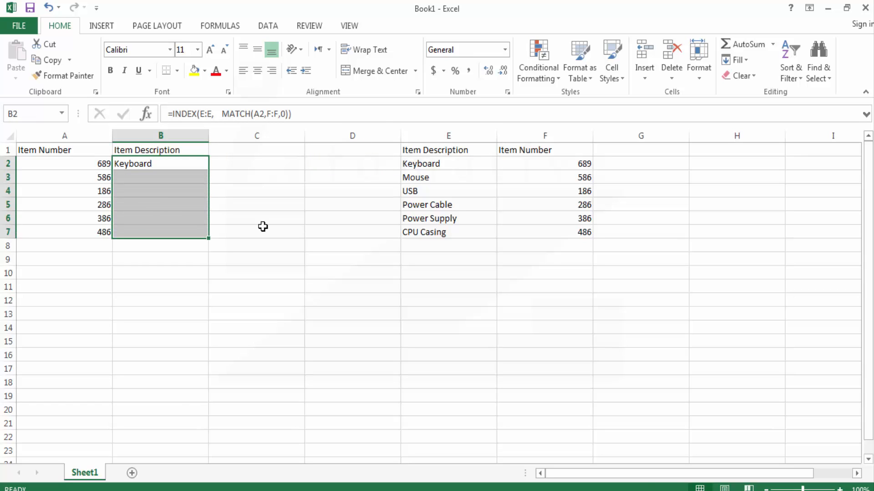
key("ctrl+d")
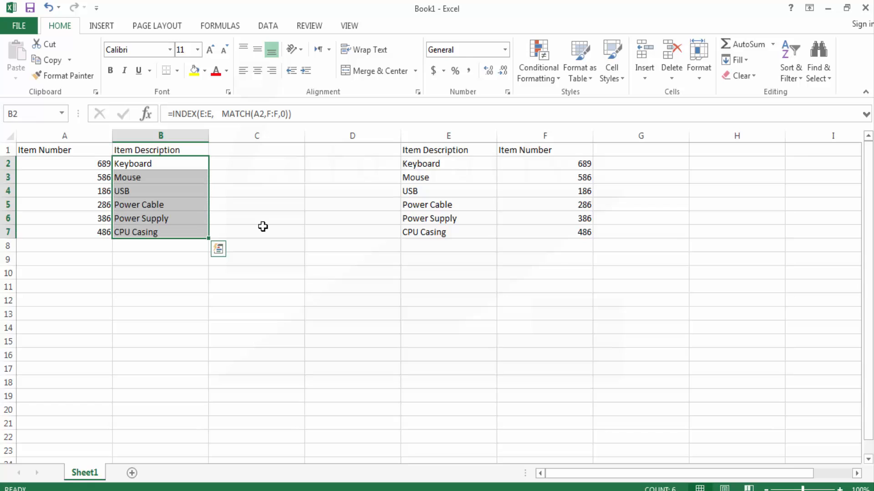
Check the filled formulas in B3 to B5, comparing row 4's description with the reference table
key("Down")
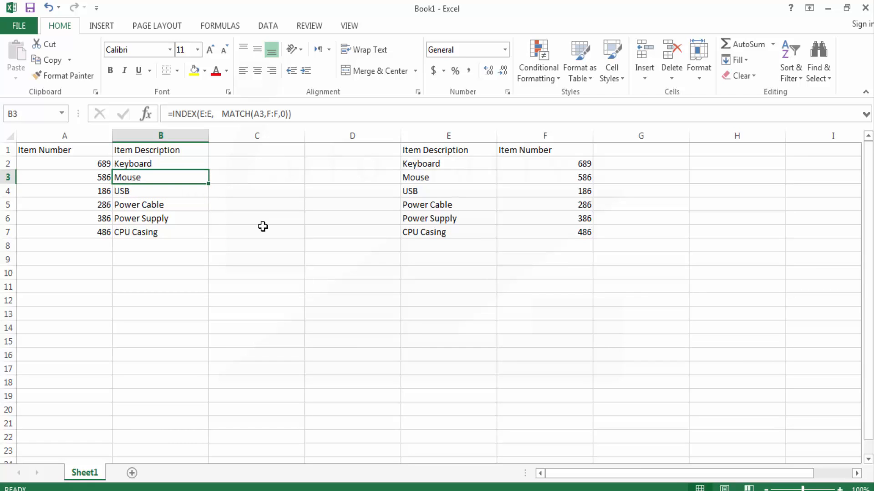
key("Down")
key("Right")
key("Right")
key("Right")
key("Right")
key("Left")
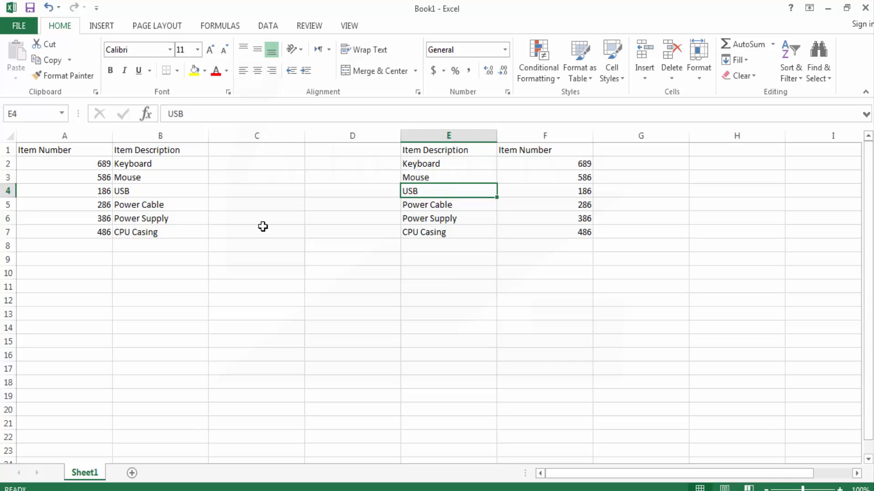
key("Home")
key("Right")
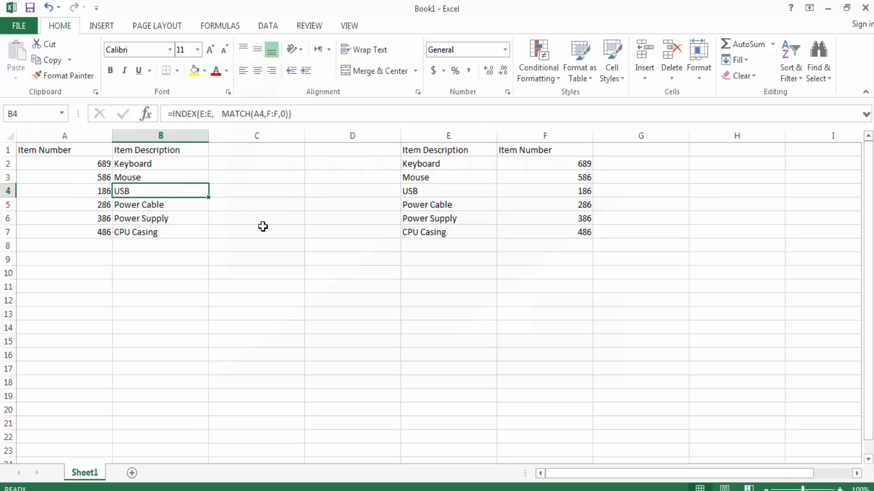
key("Down")
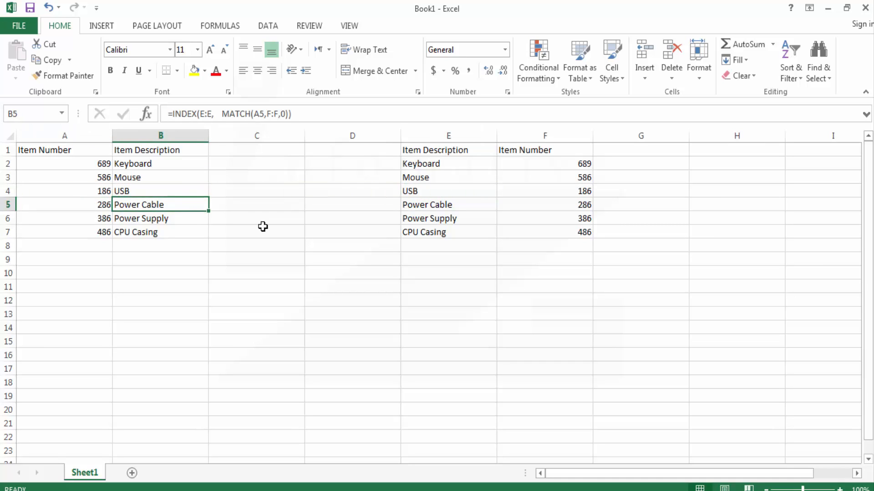
Compare row 5's item number and looked-up description with the matching entry in the reference table
key("Right")
key("Right")
key("Right")
key("Right")
key("Left")
key("Home")
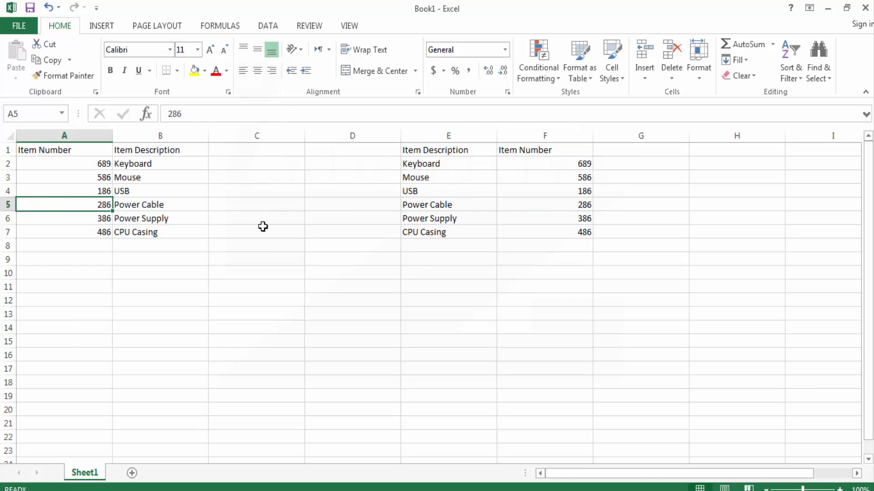
key("Right")
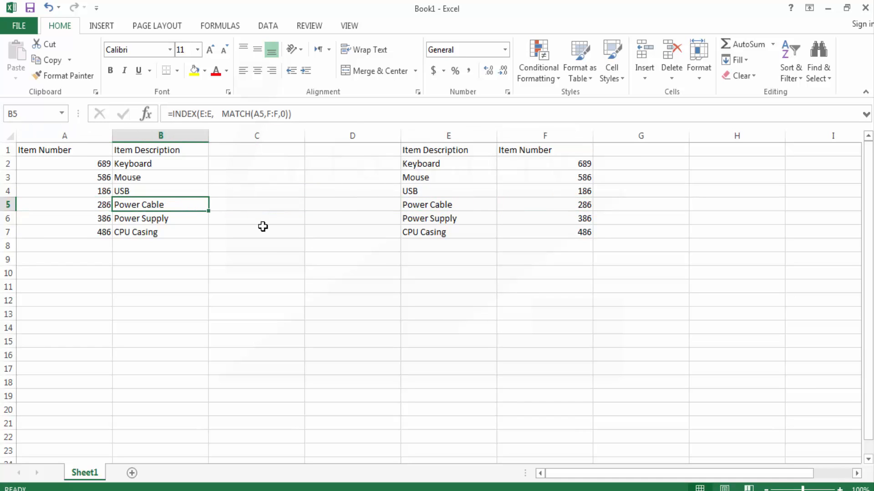
Review the filled INDEX/MATCH formulas down to B7 and back up to B2
key("Down")
key("Down")
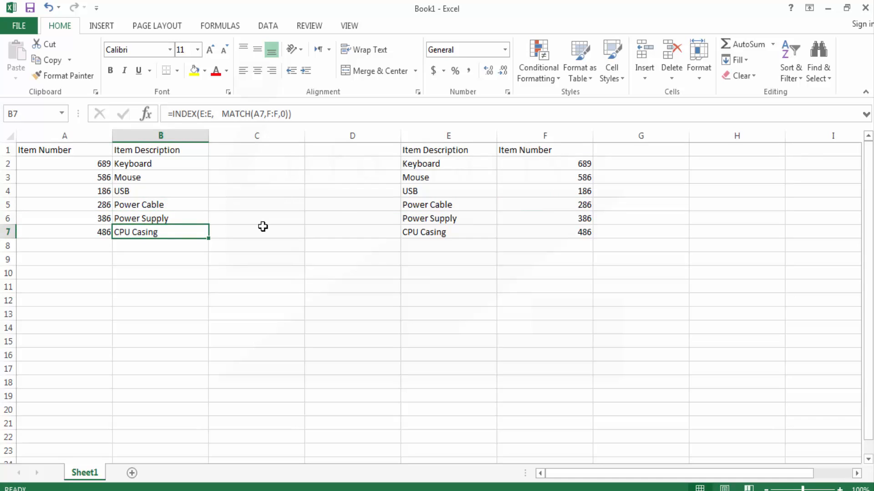
key("Up")
key("Up")
key("Up")
key("Up")
key("Up")
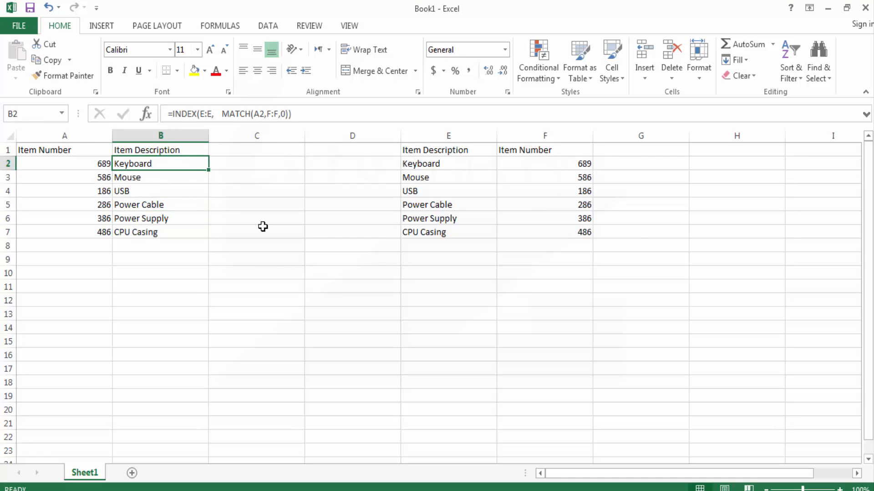
Clear the USB item number in F4 and enter 186 as the Power Cable item number in F5
key("Down")
key("Down")
key("Down")
key("Right")
key("Right")
key("Right")
key("Right")
key("Right")
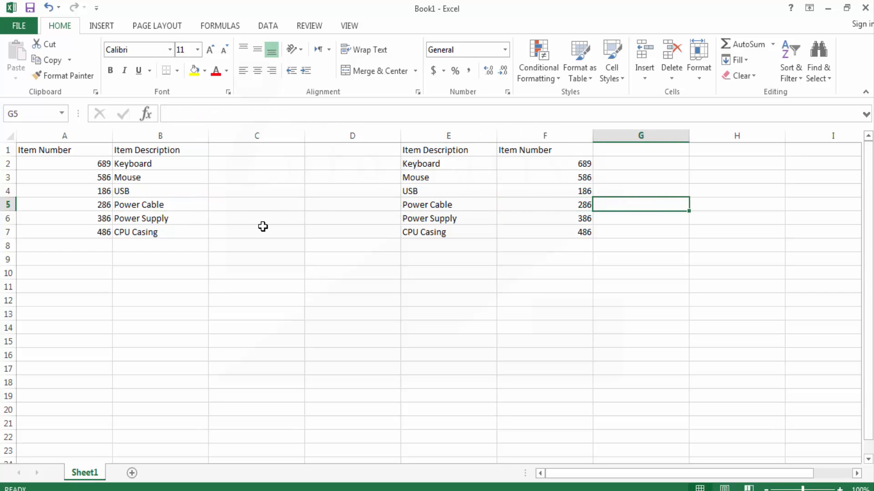
key("Left")
key("Up")
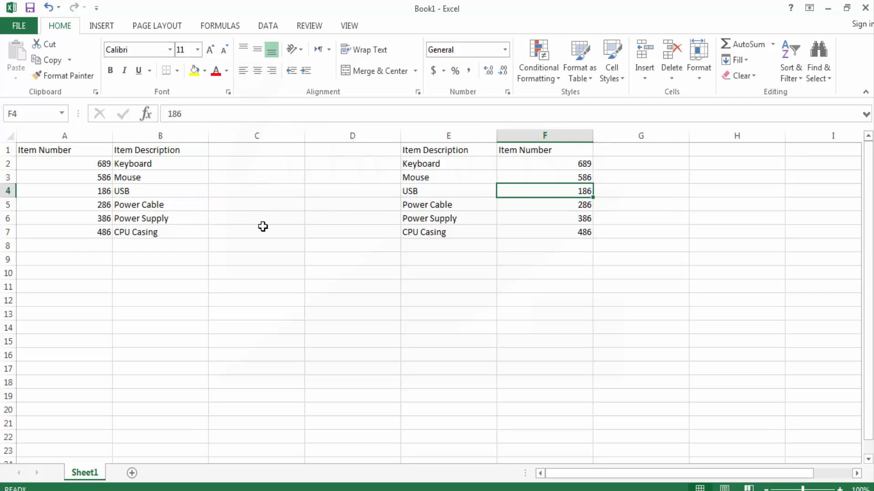
key("Delete")
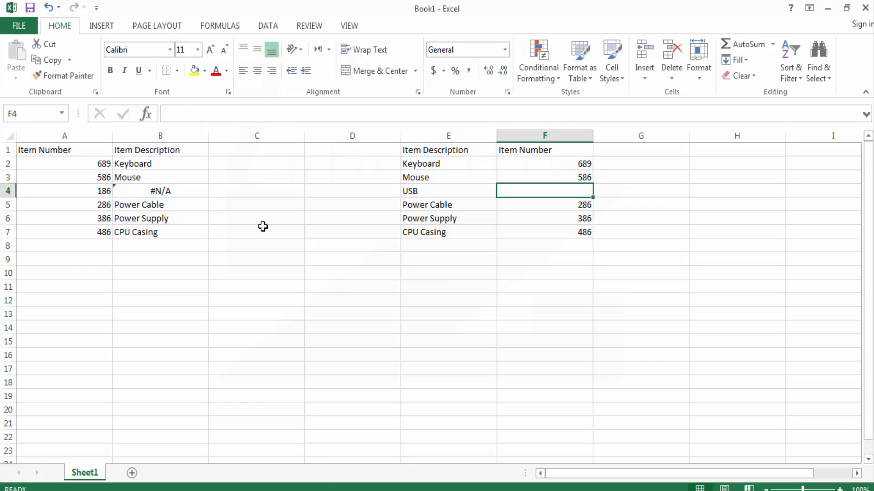
key("Down")
type("18")
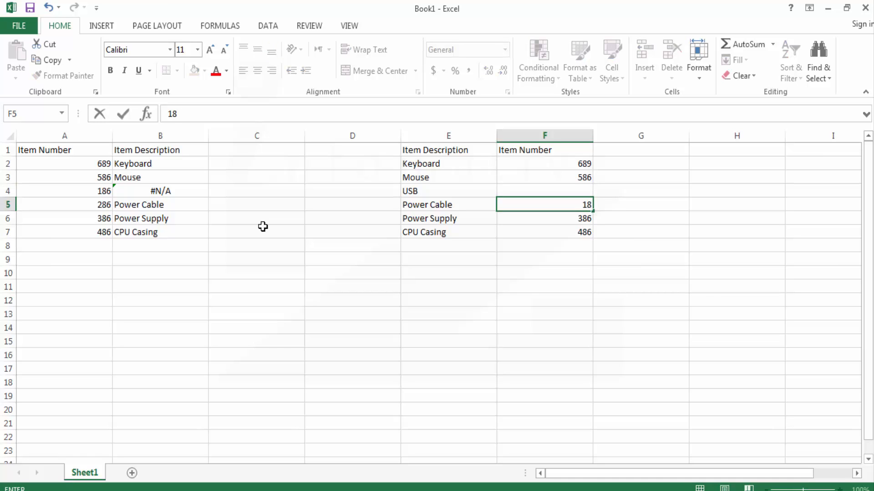
type("6")
key("Return")
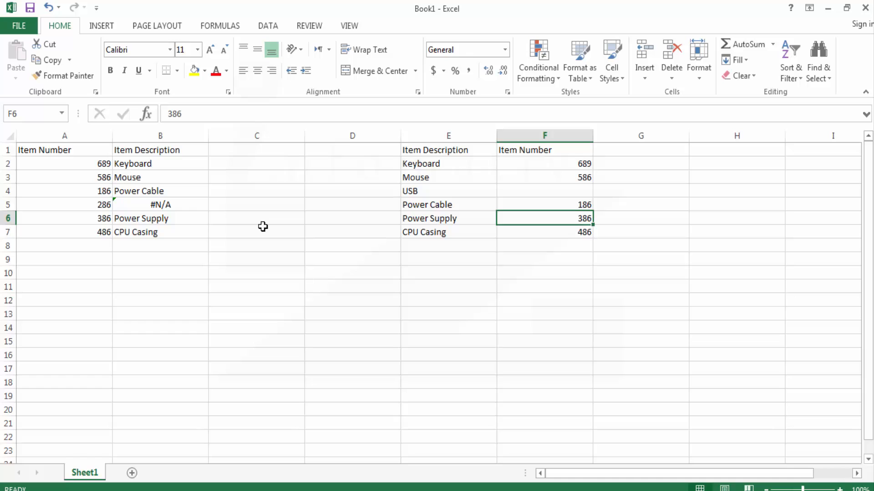
Enter 286 as the USB item number in F4 of the reference table
key("Up")
key("Up")
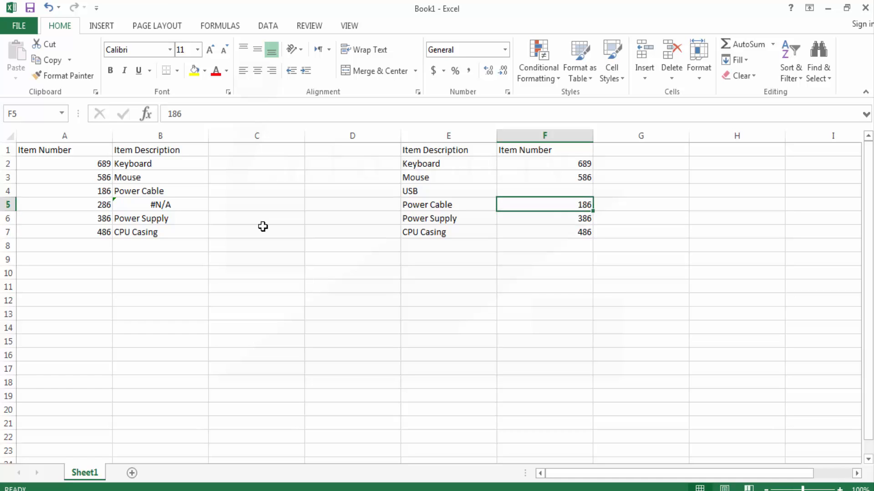
type("286")
key("Return")
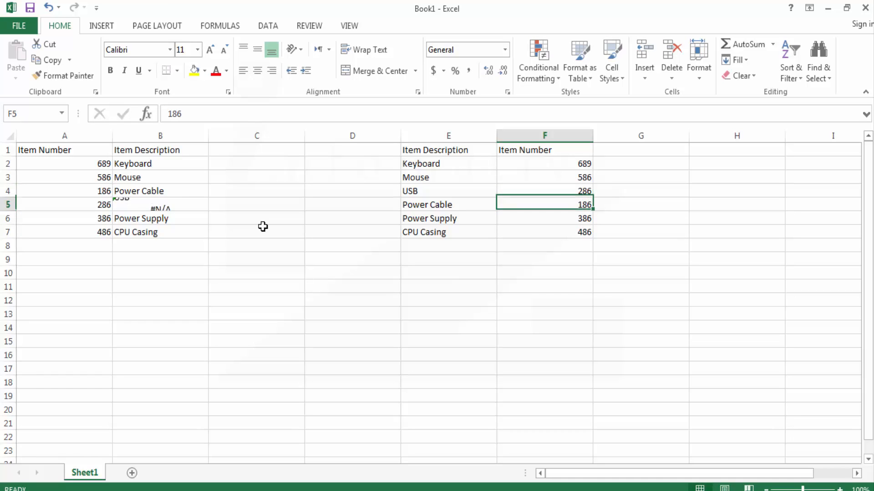
Compare the USB reference entry in row 4 with the lookup result in B5, and select column F
key("Up")
key("Left")
key("Right")
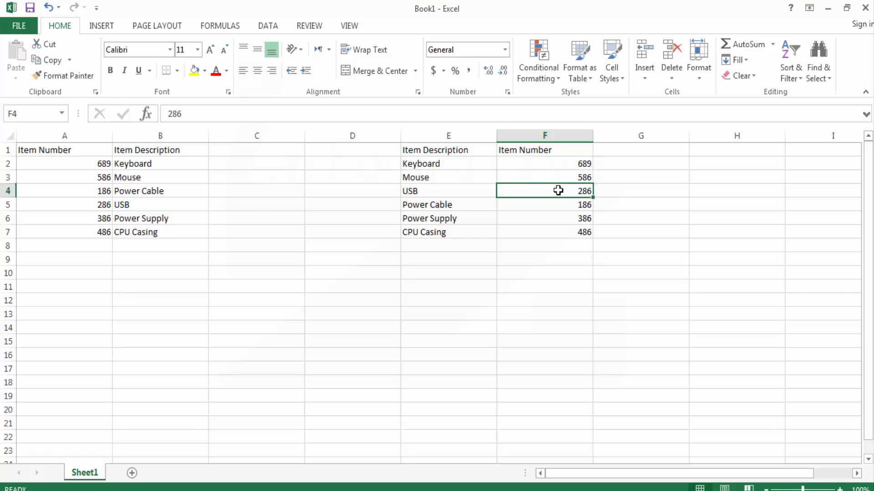
left_click(138, 207)
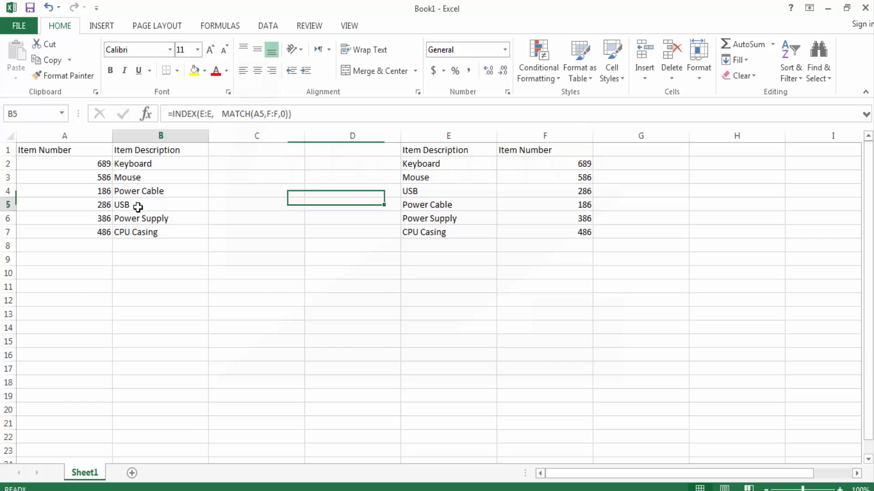
left_click(528, 136)
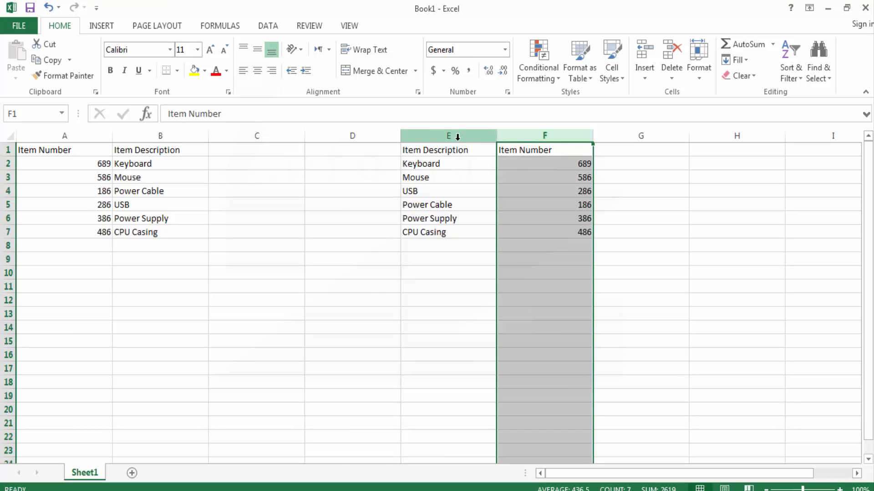